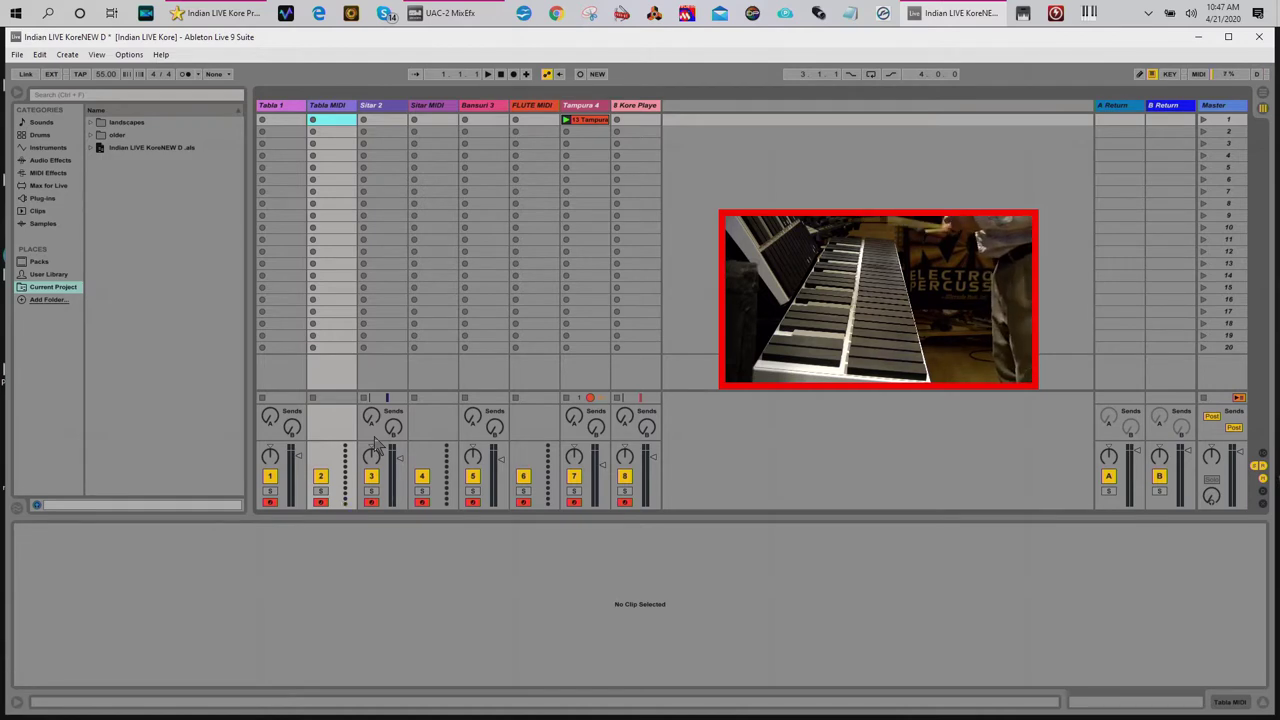
- Start recording a clip in the first slot of the FLUTE MIDI track
{"action": "key", "text": "F9"}
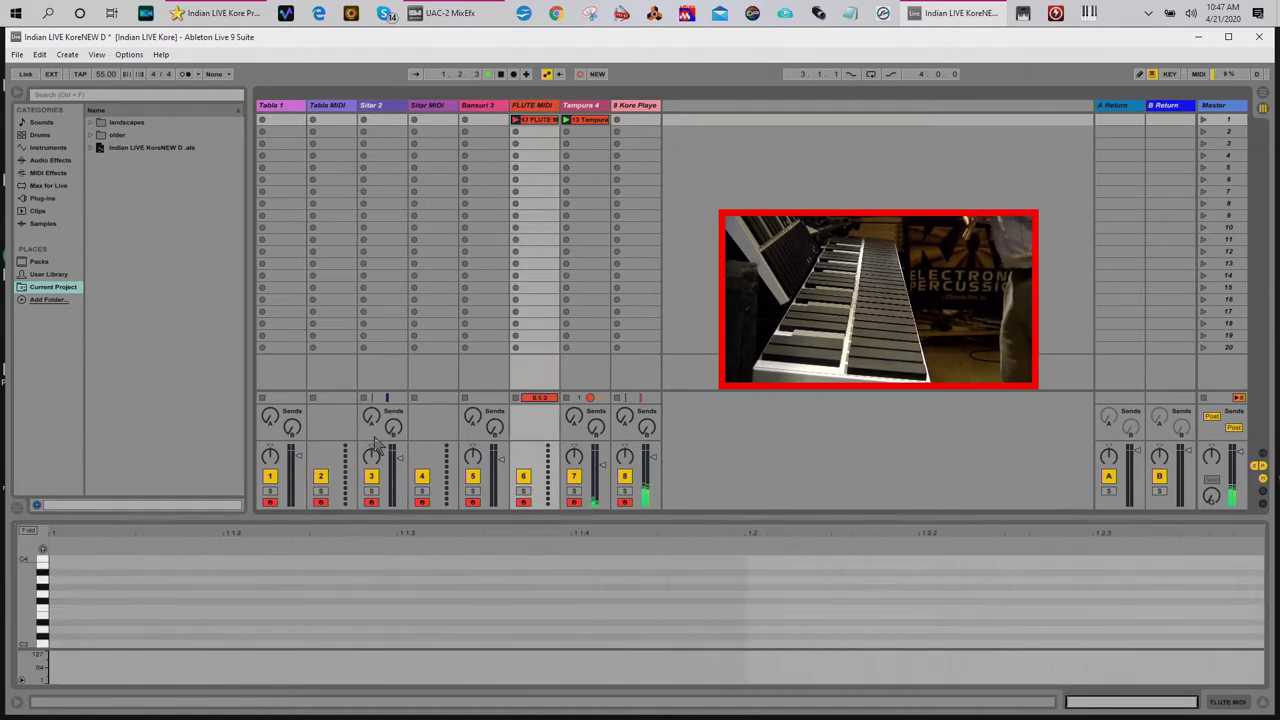
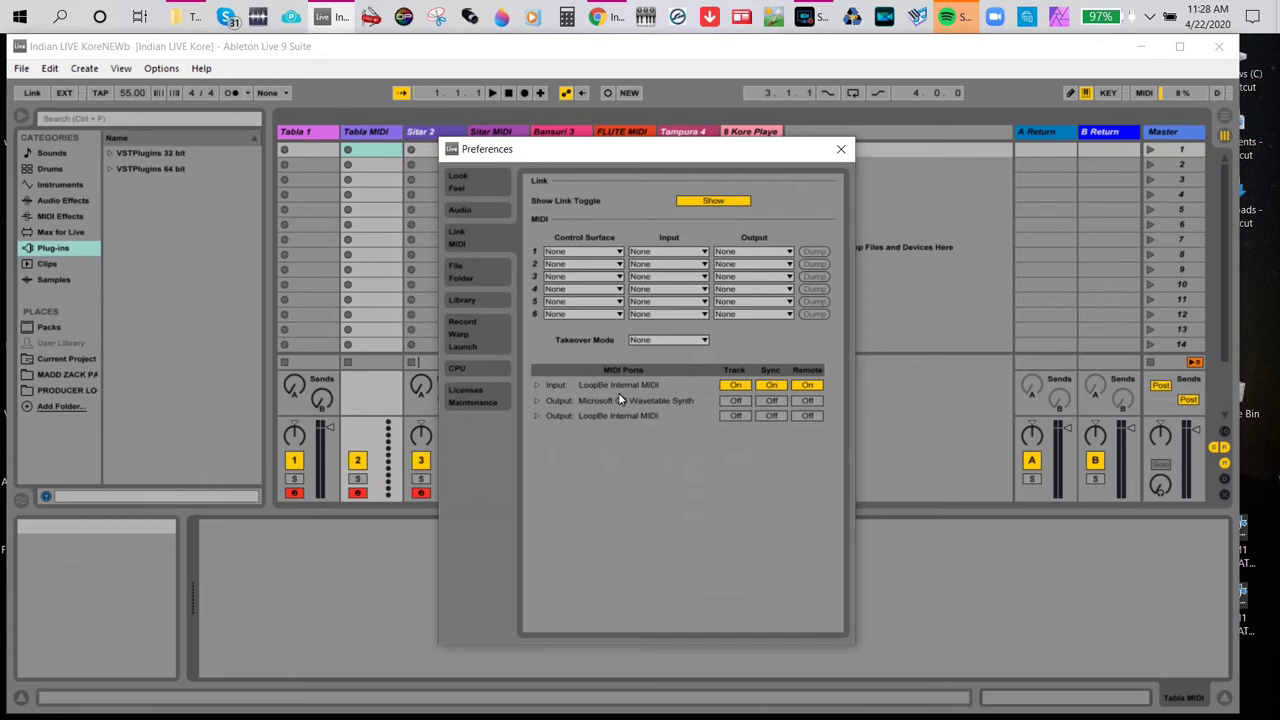
- Switch the driver type to MME/DirectX in the audio preferences
{"action": "left_click", "coordinate": [468, 209]}
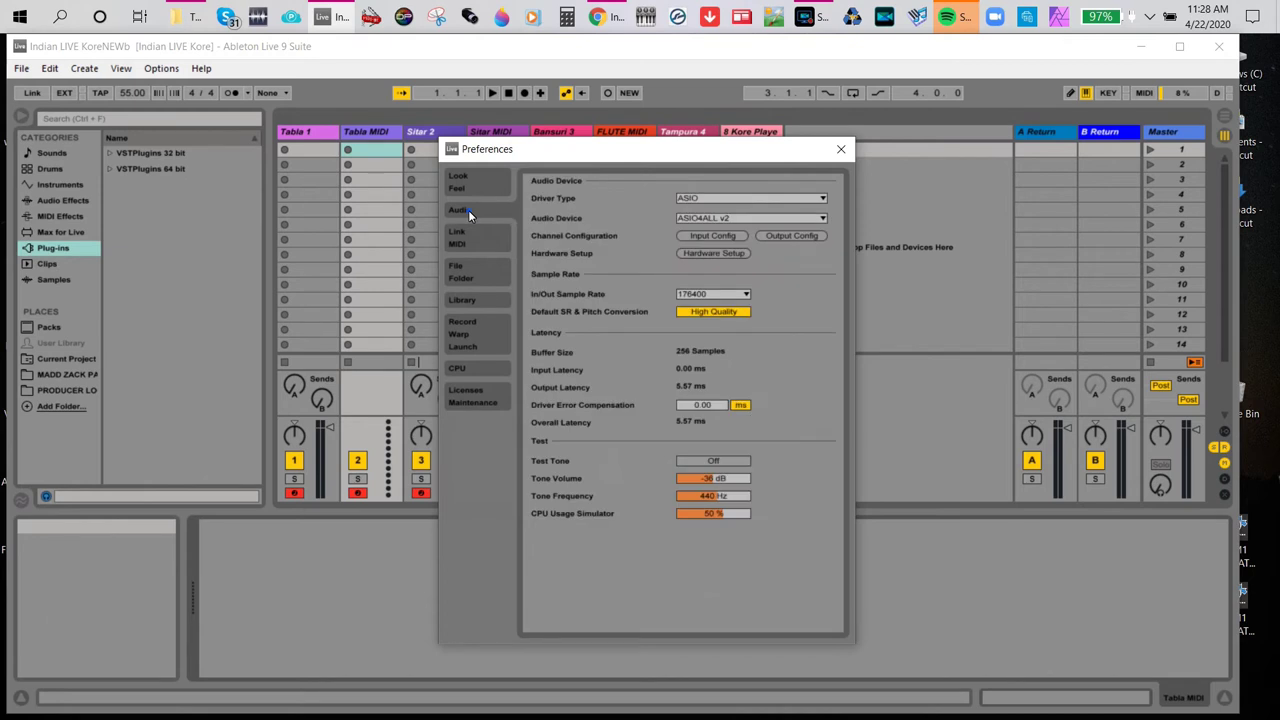
{"action": "left_click", "coordinate": [688, 198]}
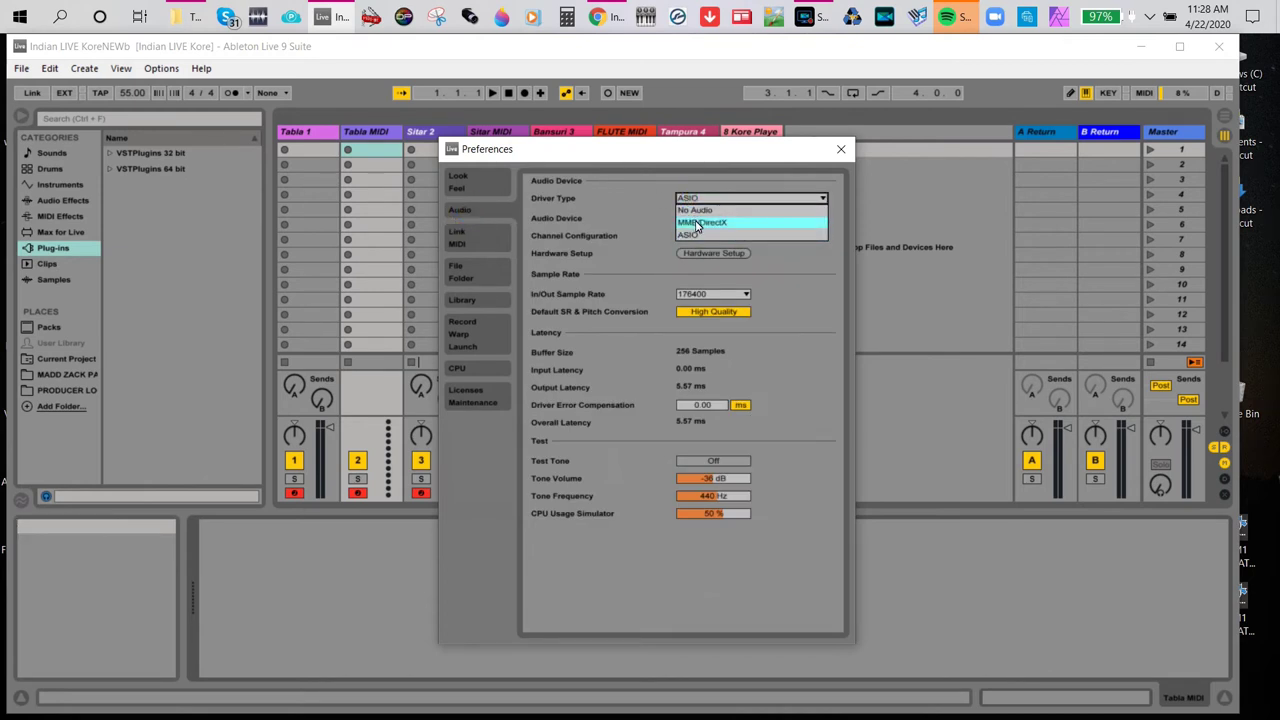
{"action": "left_click", "coordinate": [697, 224]}
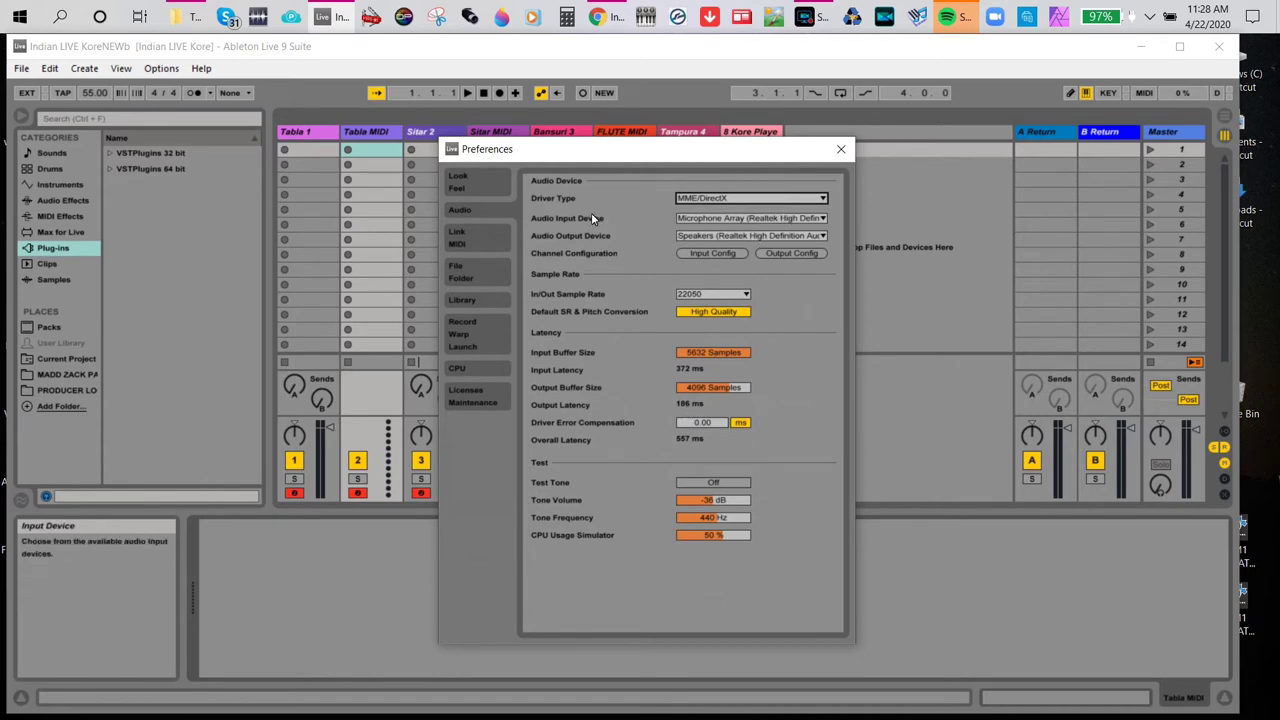
- Set the audio driver type back to ASIO
{"action": "left_click", "coordinate": [716, 204]}
{"action": "left_click", "coordinate": [702, 238]}
{"action": "left_click", "coordinate": [714, 200]}
{"action": "left_click", "coordinate": [714, 212]}
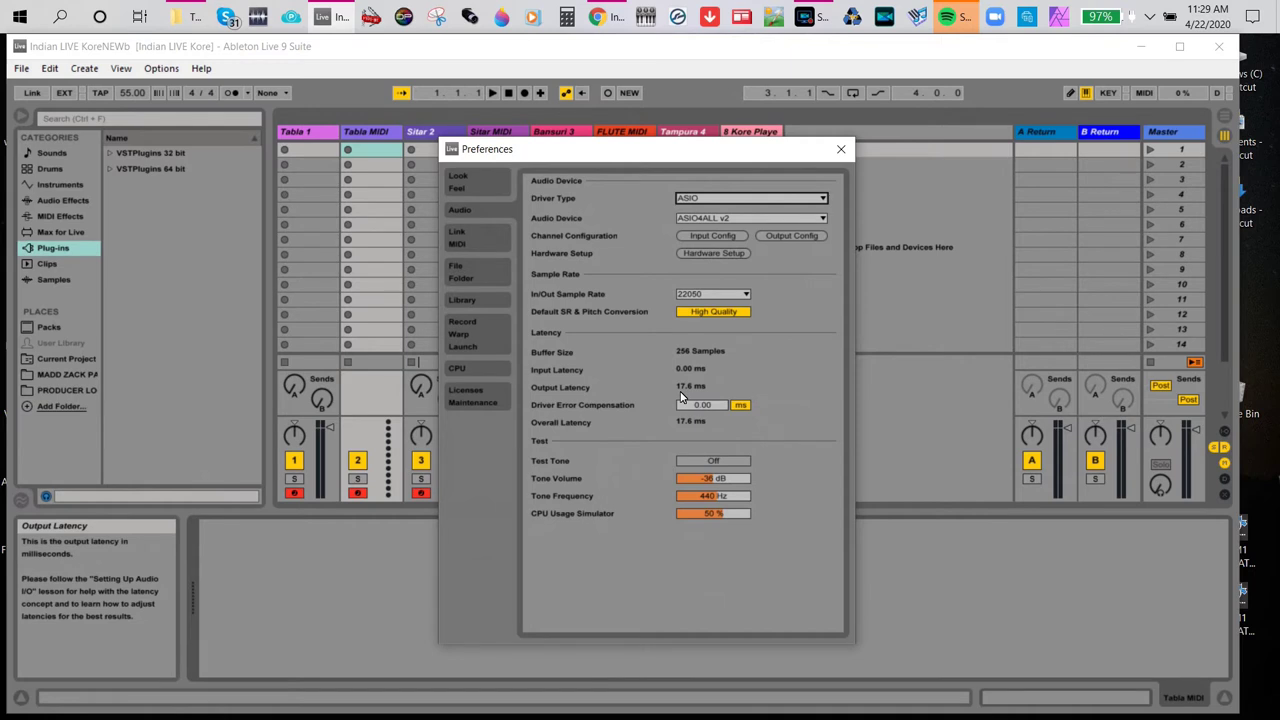
- Try in/out sample rates of 44100 and 176400 to compare their effect on latency
{"action": "left_click", "coordinate": [710, 294]}
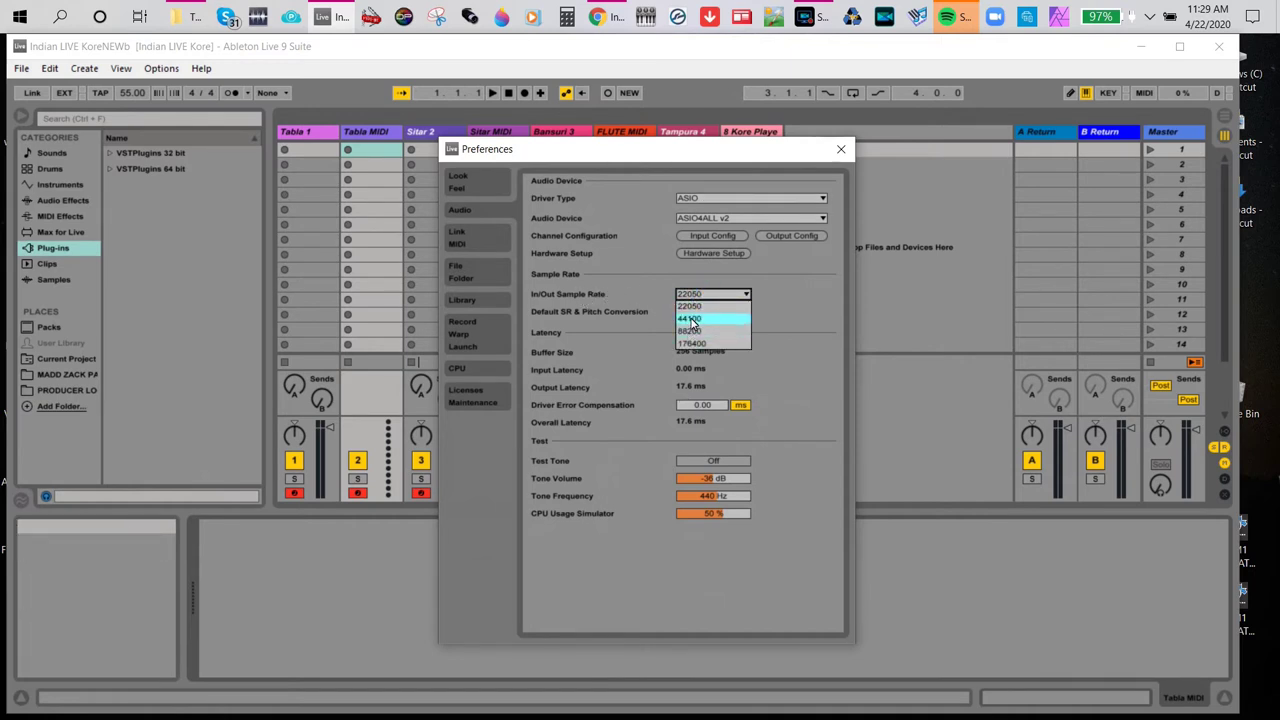
{"action": "left_click", "coordinate": [690, 318]}
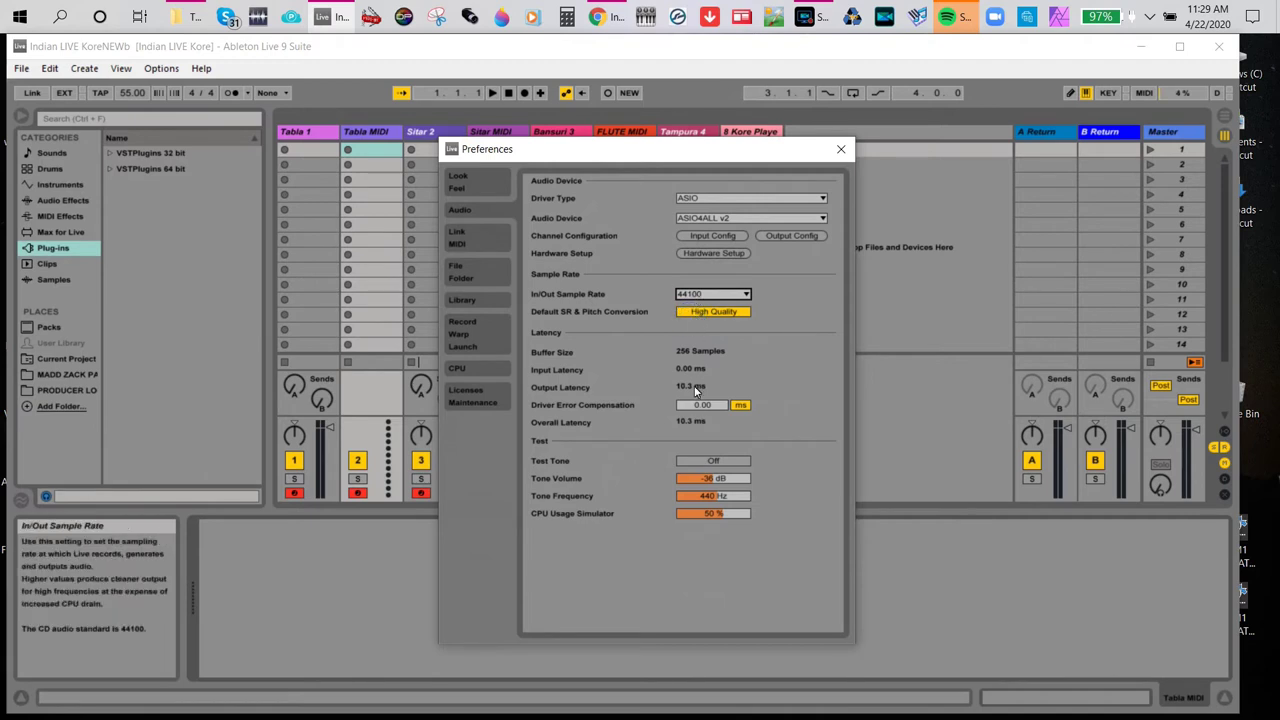
{"action": "left_click", "coordinate": [718, 294]}
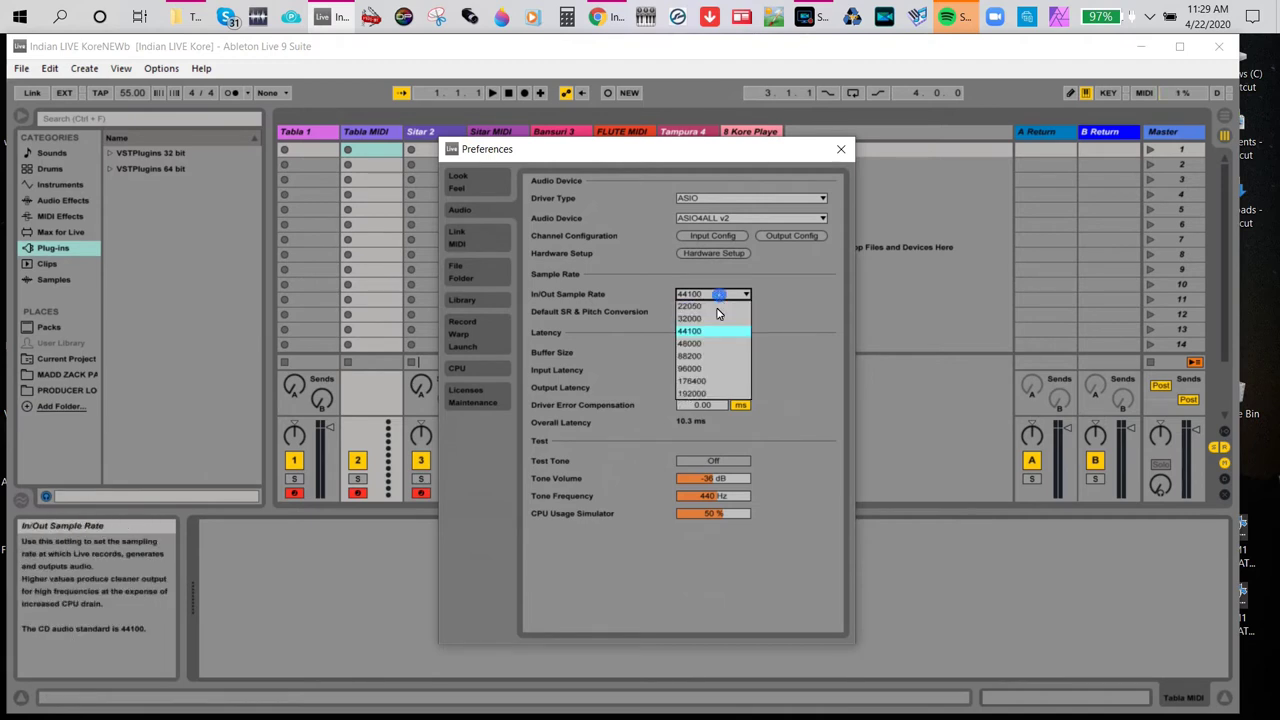
{"action": "left_click", "coordinate": [692, 381]}
{"action": "left_click", "coordinate": [712, 294]}
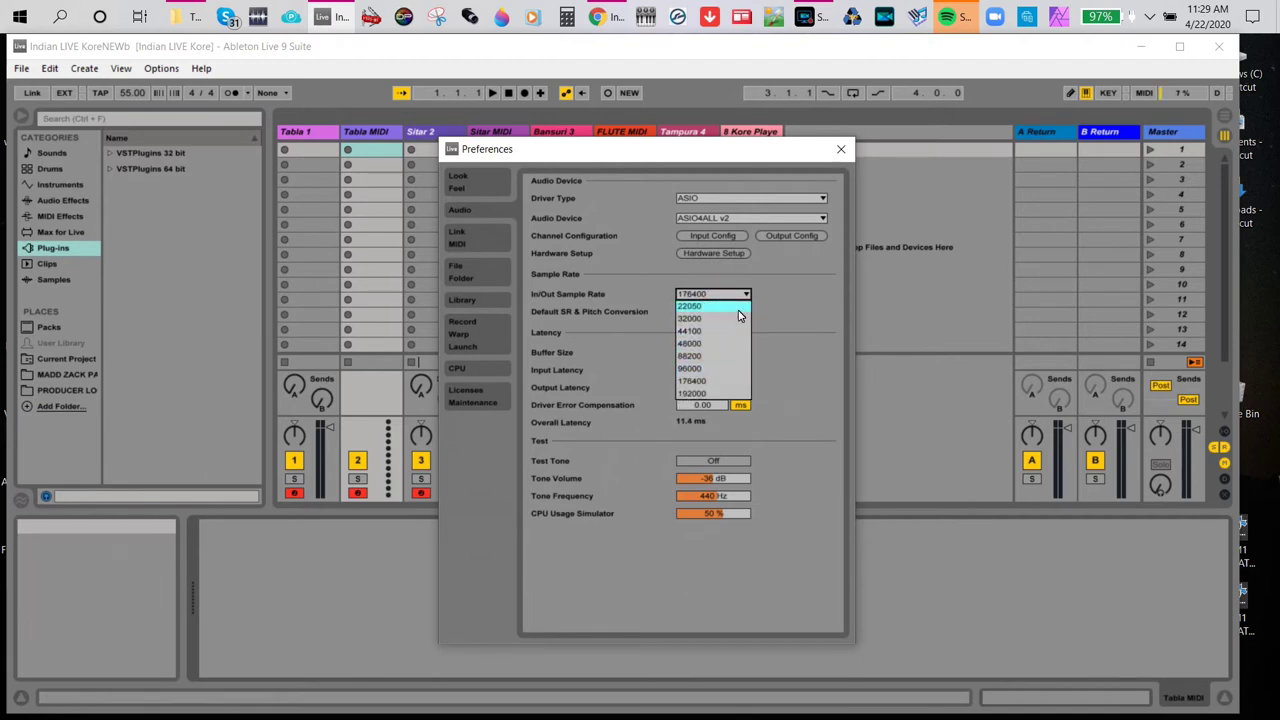
{"action": "left_click", "coordinate": [720, 381]}
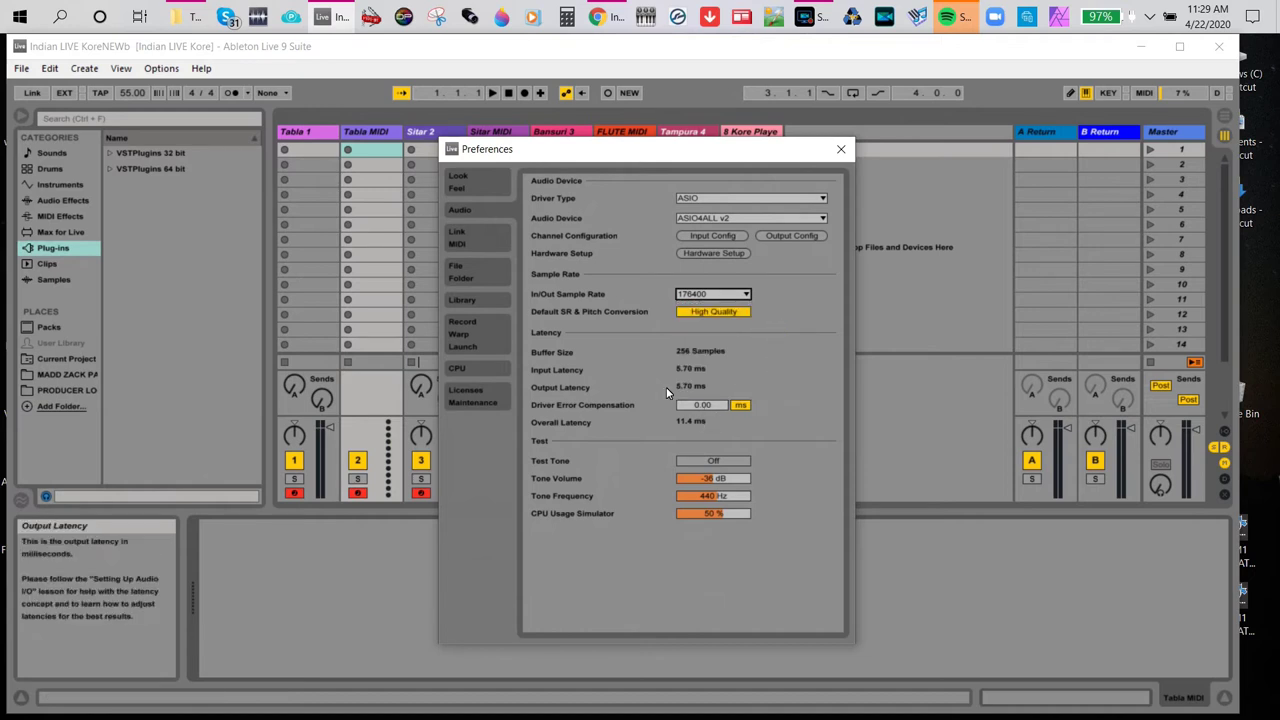
{"action": "left_click", "coordinate": [746, 294]}
{"action": "left_click", "coordinate": [695, 395]}
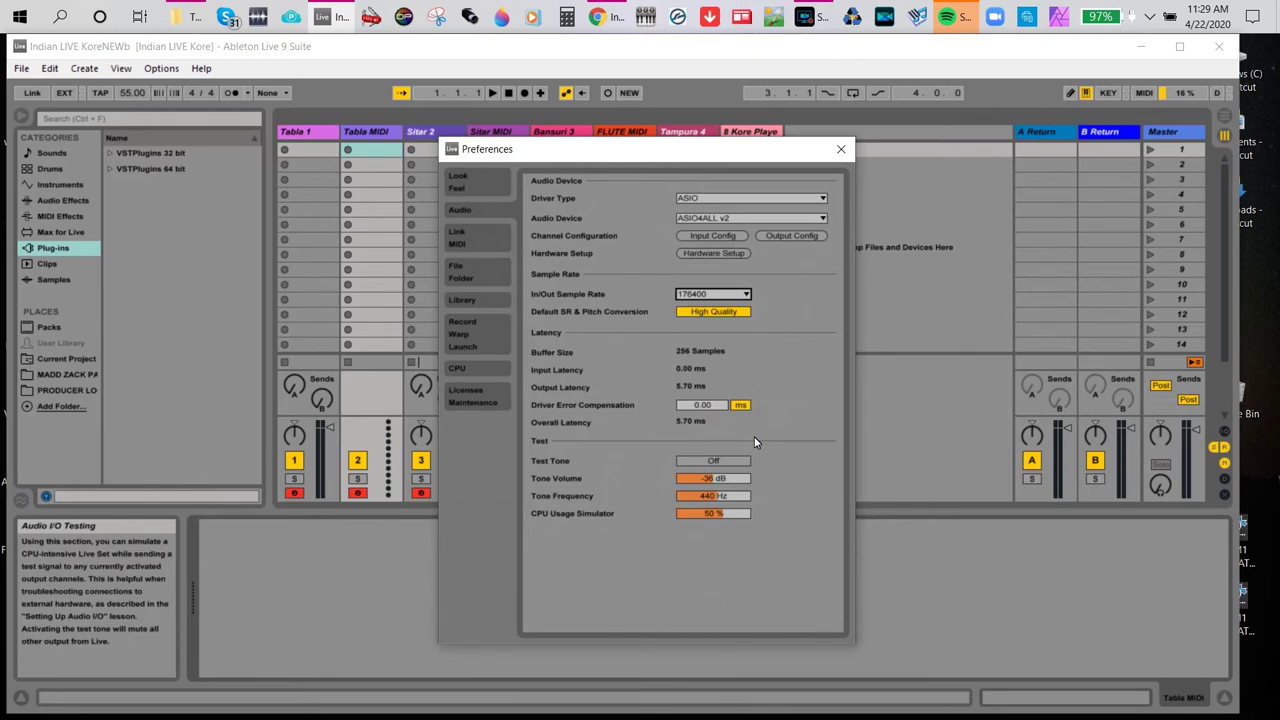
{"action": "left_click", "coordinate": [746, 294]}
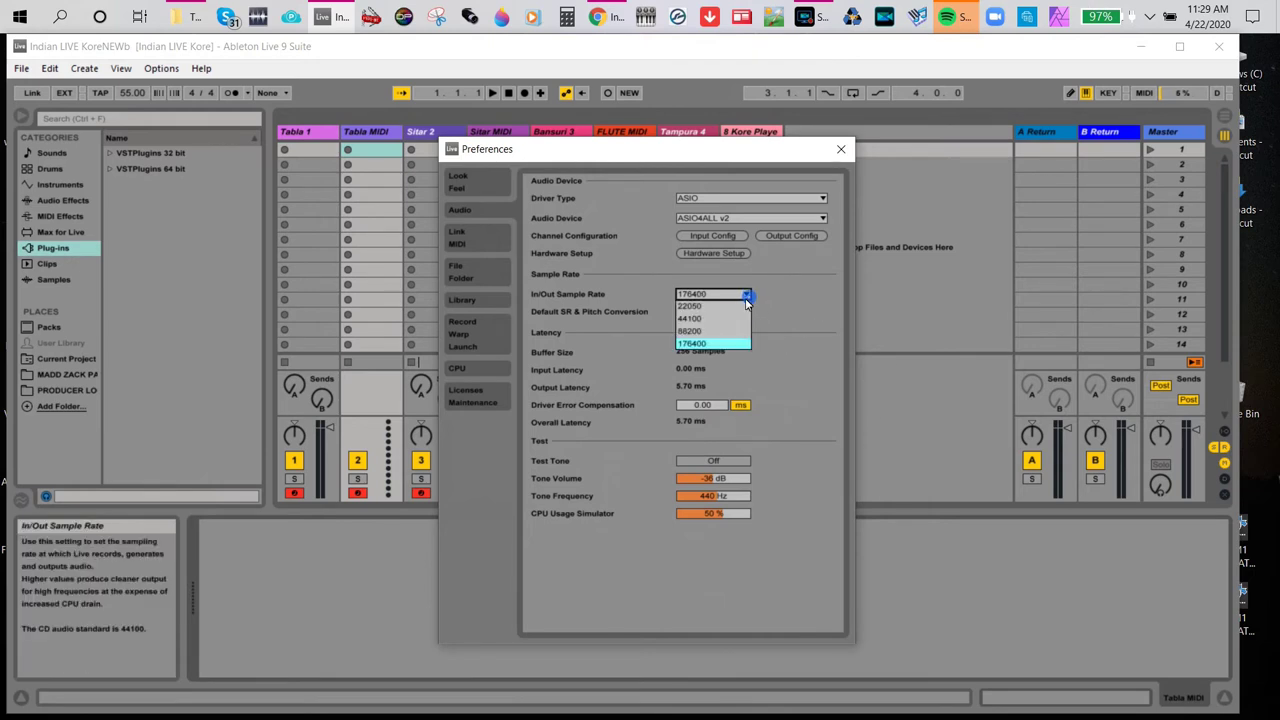
{"action": "left_click", "coordinate": [706, 345]}
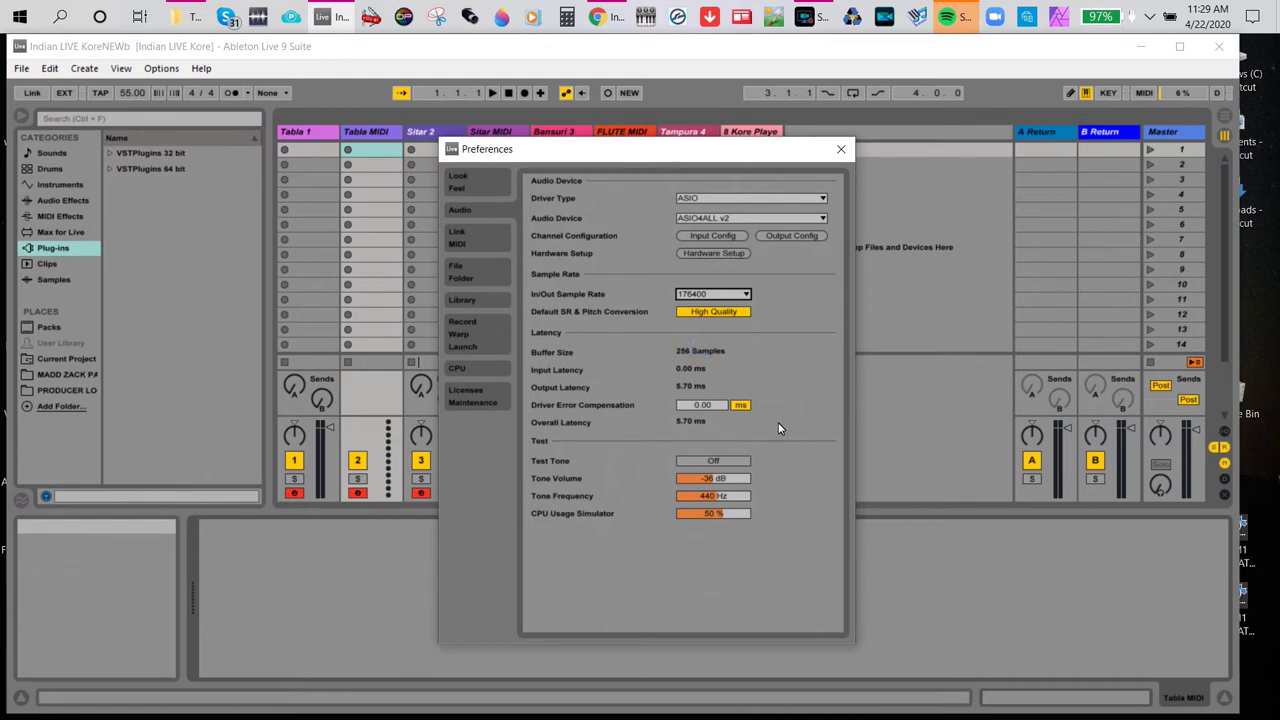
- Set the in/out sample rate to 44100
{"action": "left_click", "coordinate": [695, 294]}
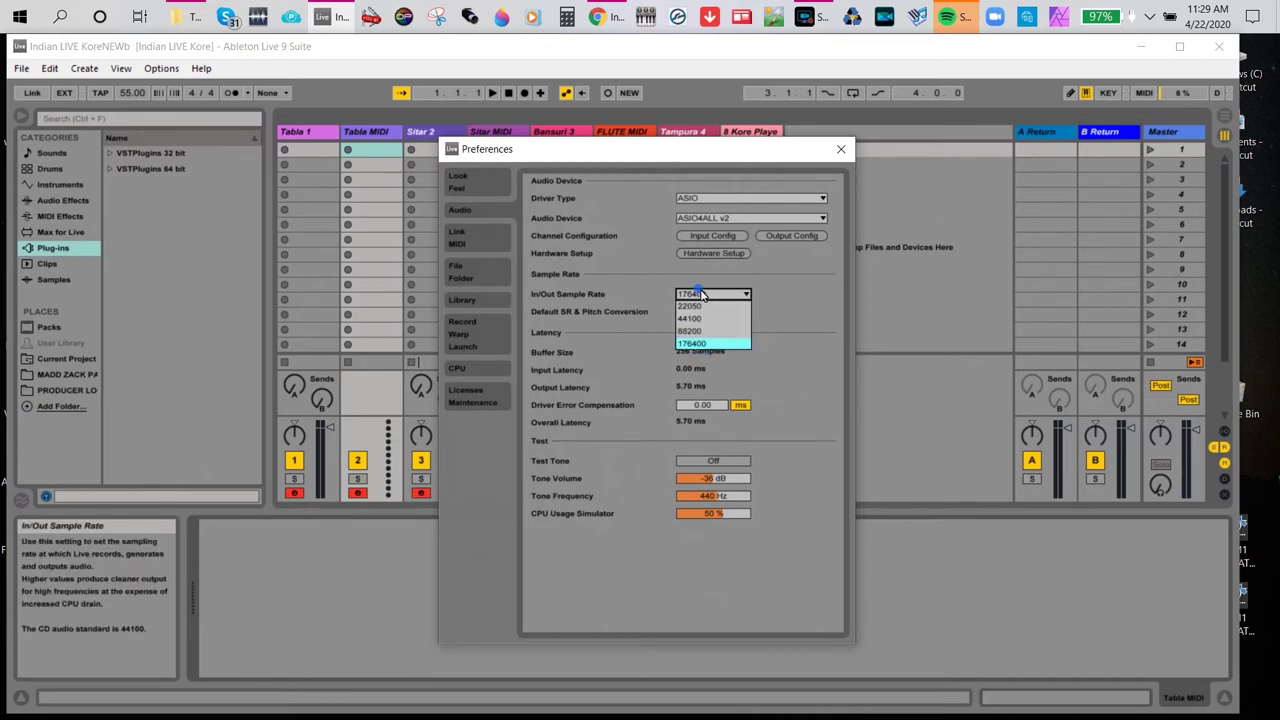
{"action": "left_click", "coordinate": [692, 318]}
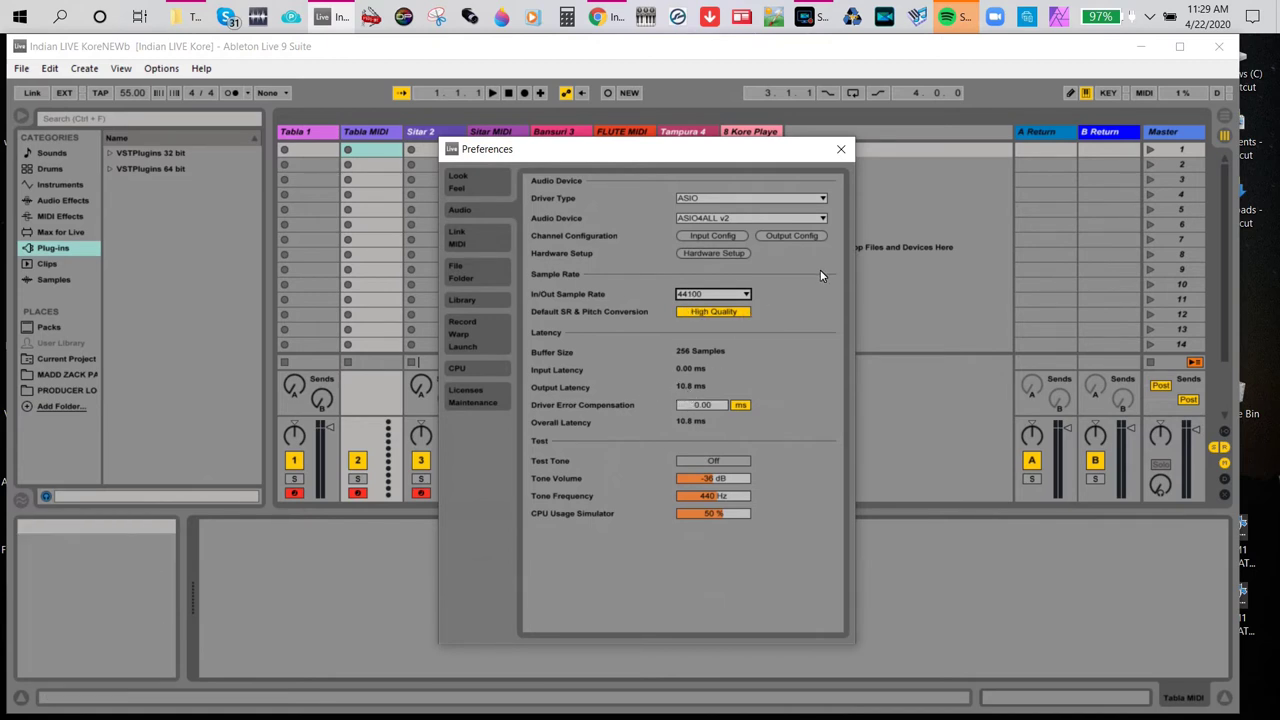
- In the ASIO4ALL hardware setup, try a buffer size of 896 samples and reduce it to 64 samples
{"action": "left_click", "coordinate": [713, 253]}
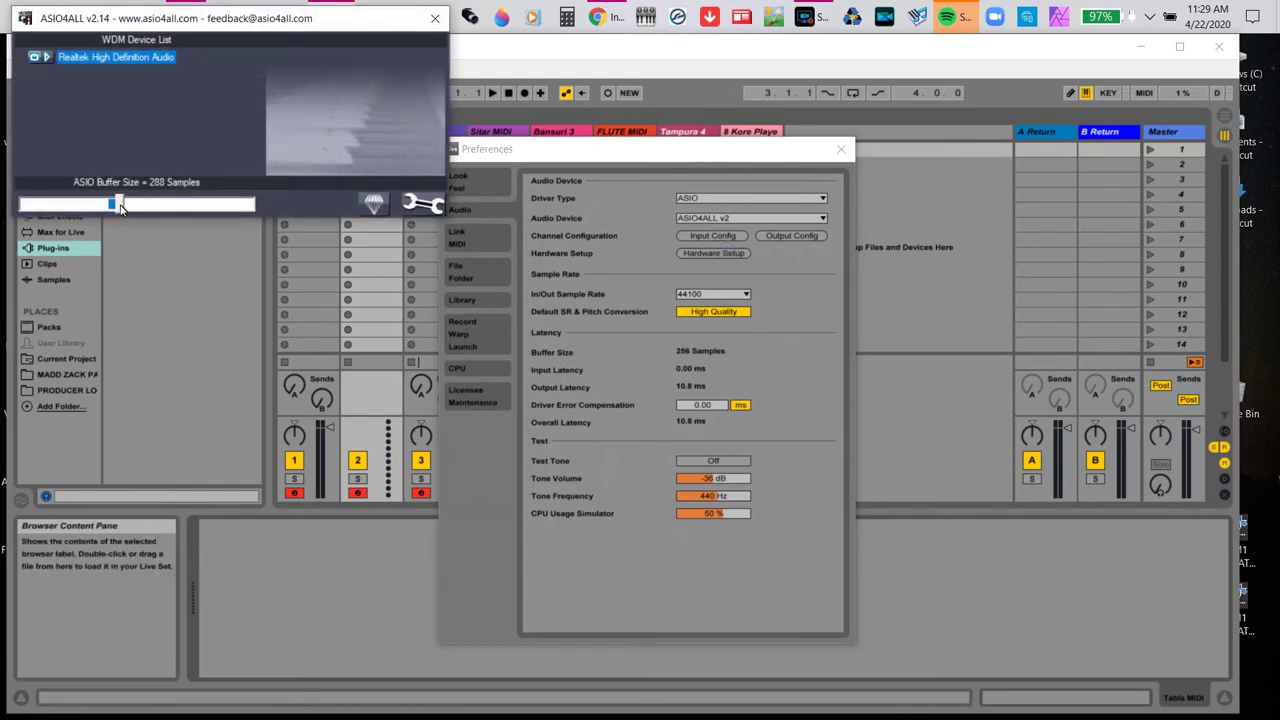
{"action": "left_click_drag", "start_coordinate": [118, 204], "coordinate": [192, 208]}
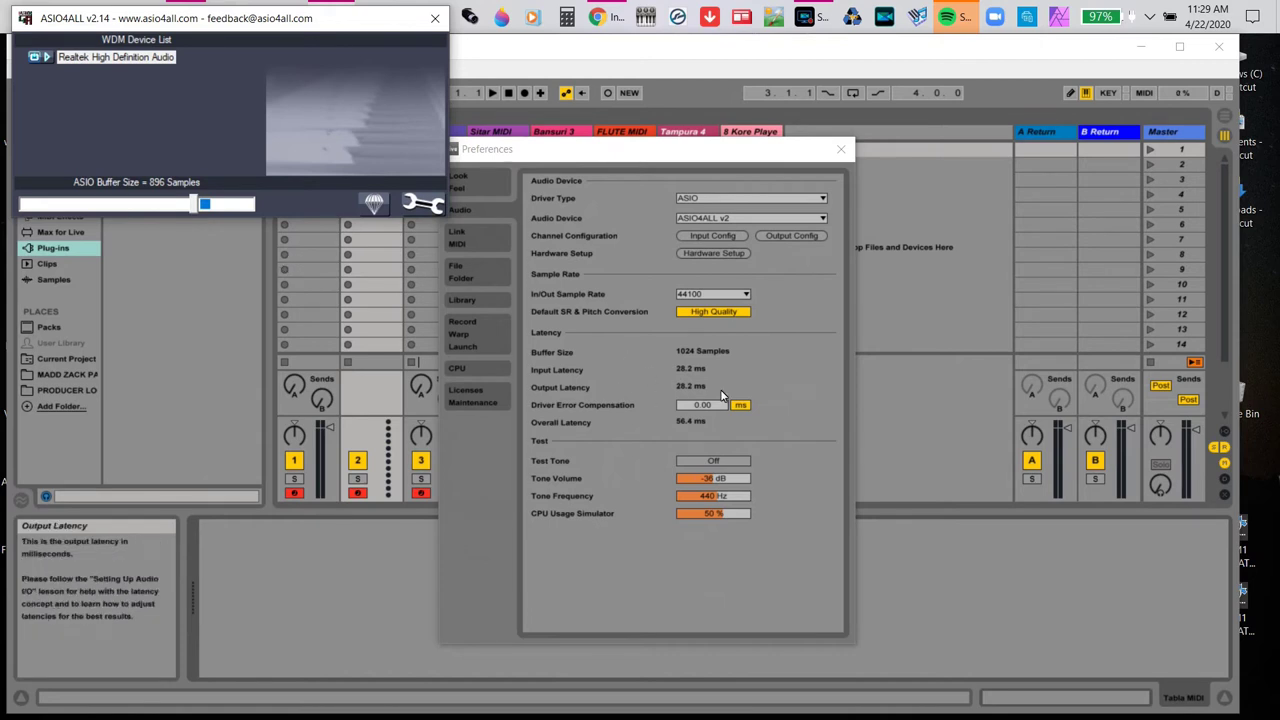
{"action": "left_click_drag", "start_coordinate": [195, 206], "coordinate": [44, 230]}
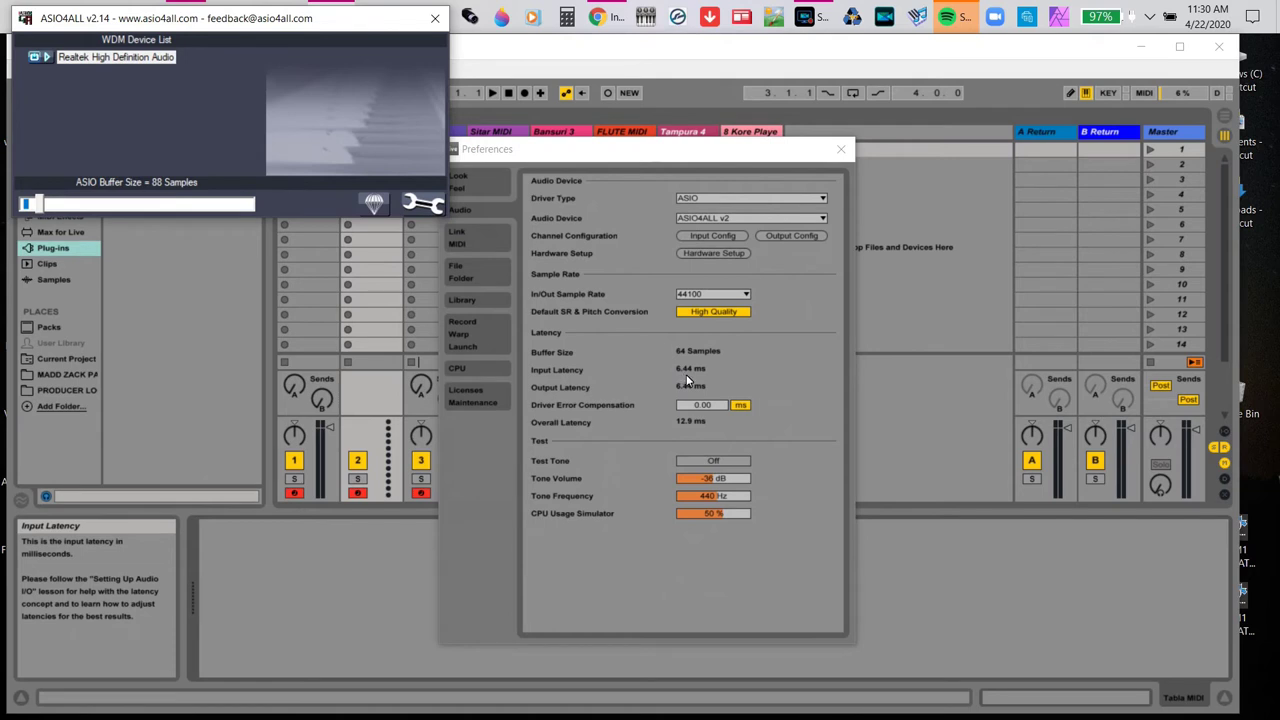
{"action": "left_click_drag", "start_coordinate": [38, 205], "coordinate": [22, 205]}
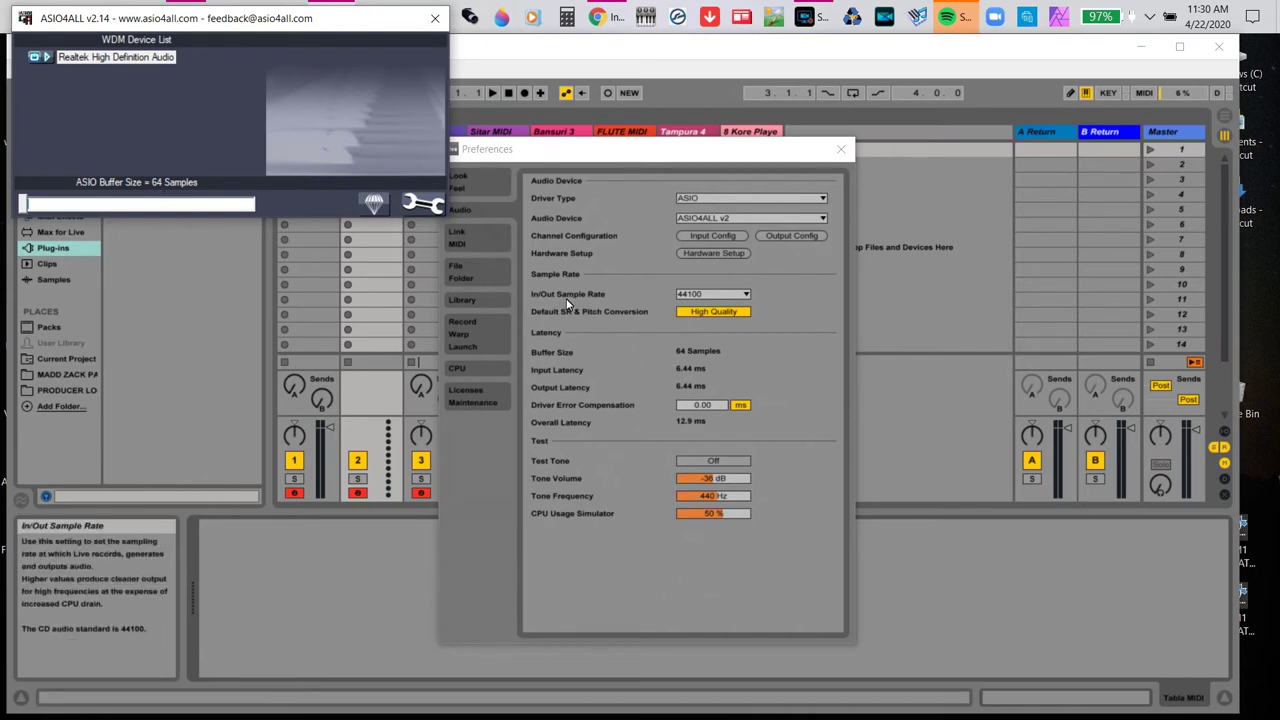
- Reselect the 44100 sample rate and close the ASIO4ALL and Preferences windows
{"action": "left_click", "coordinate": [716, 295]}
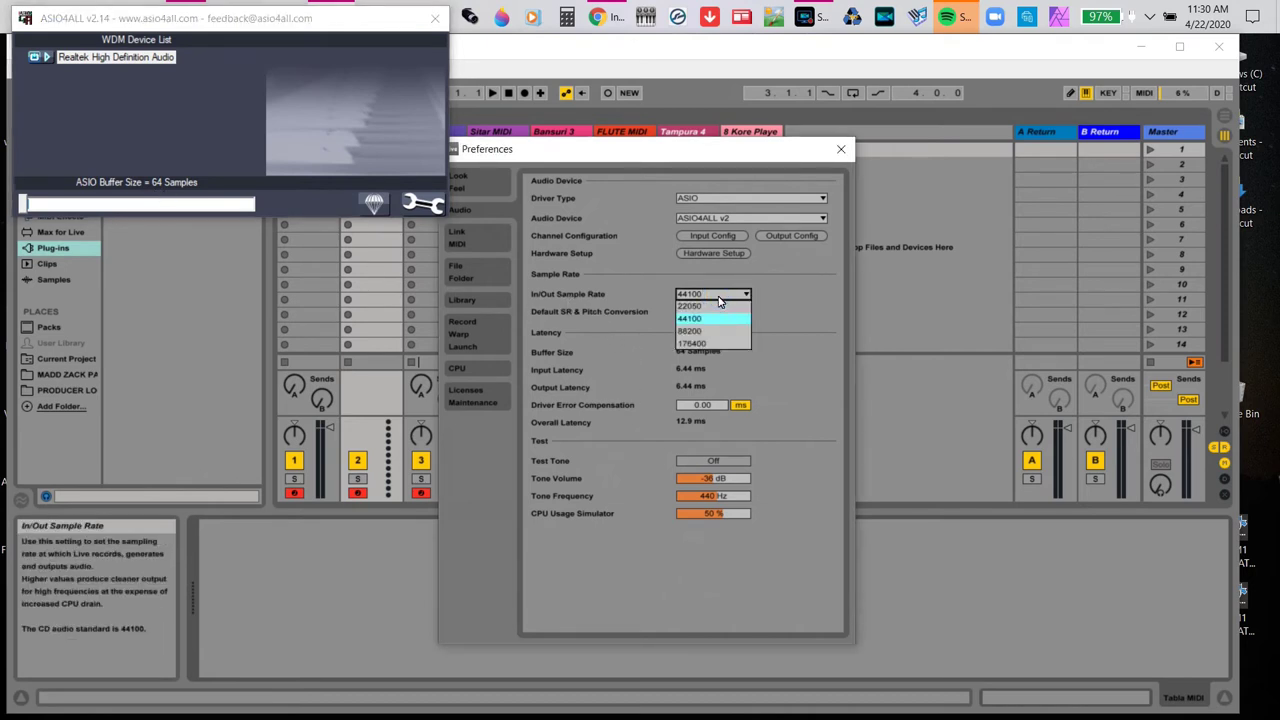
{"action": "left_click", "coordinate": [715, 319]}
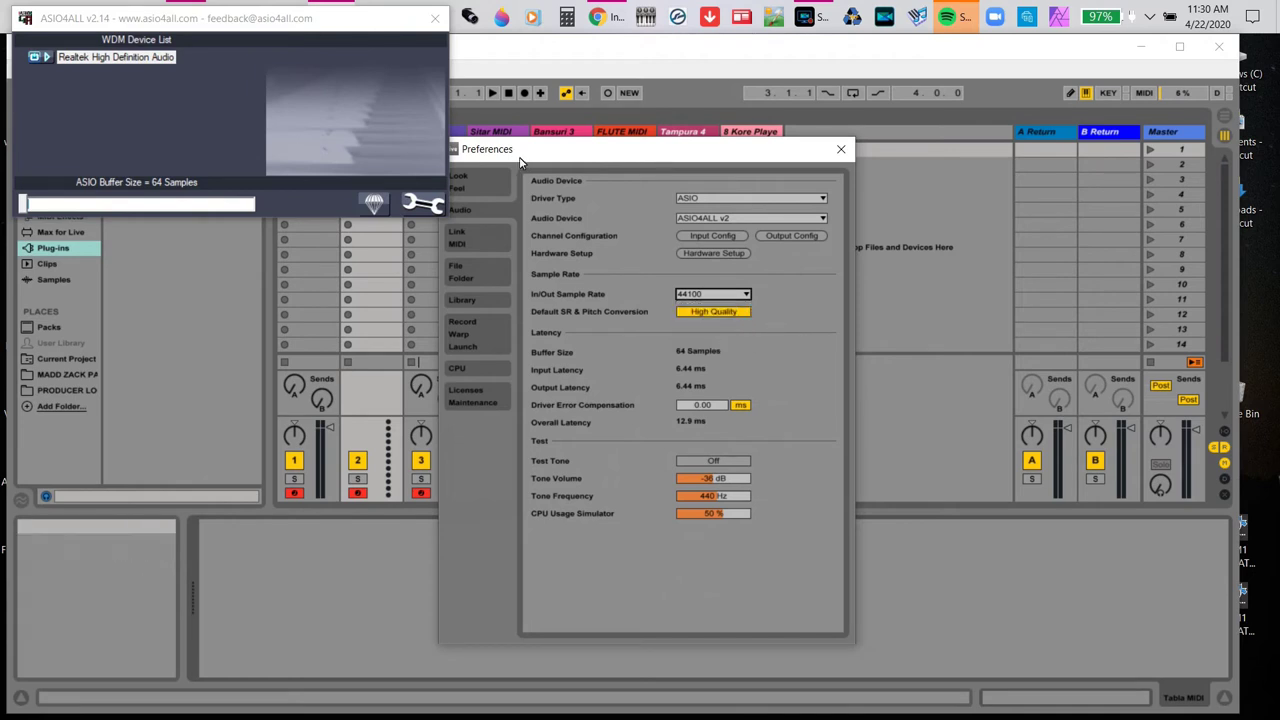
{"action": "left_click", "coordinate": [435, 20]}
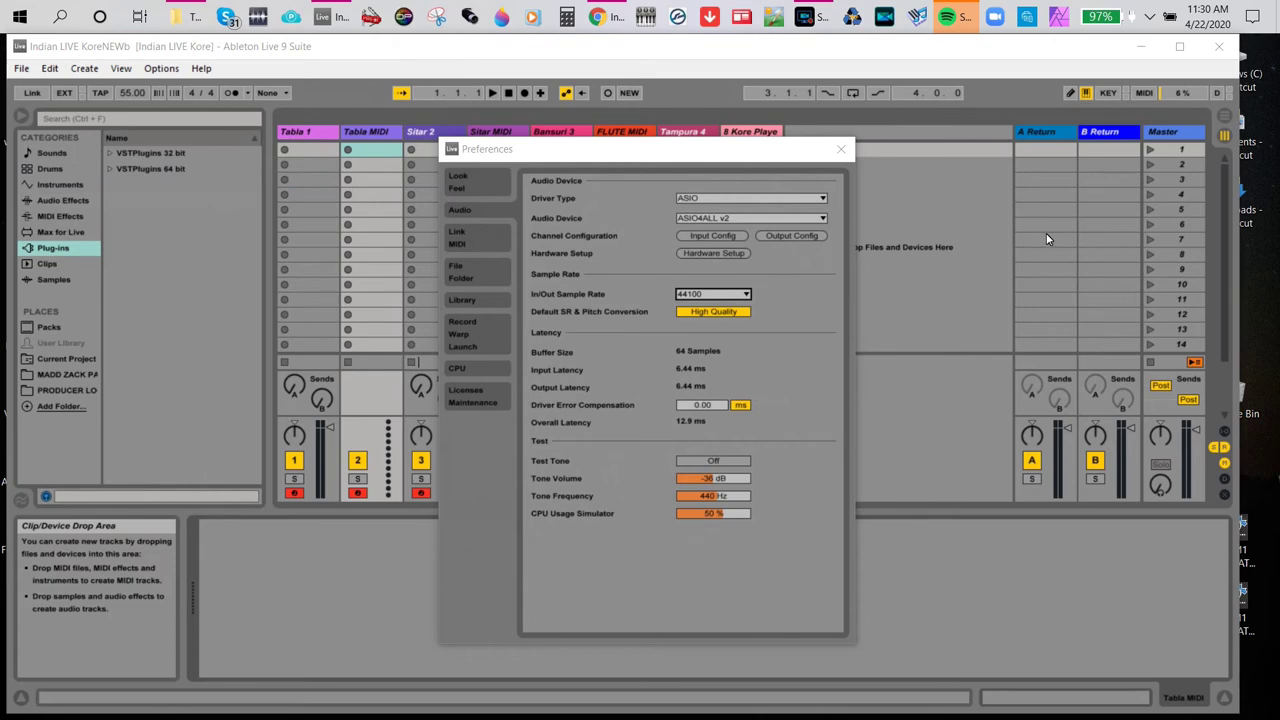
{"action": "left_click", "coordinate": [841, 150]}
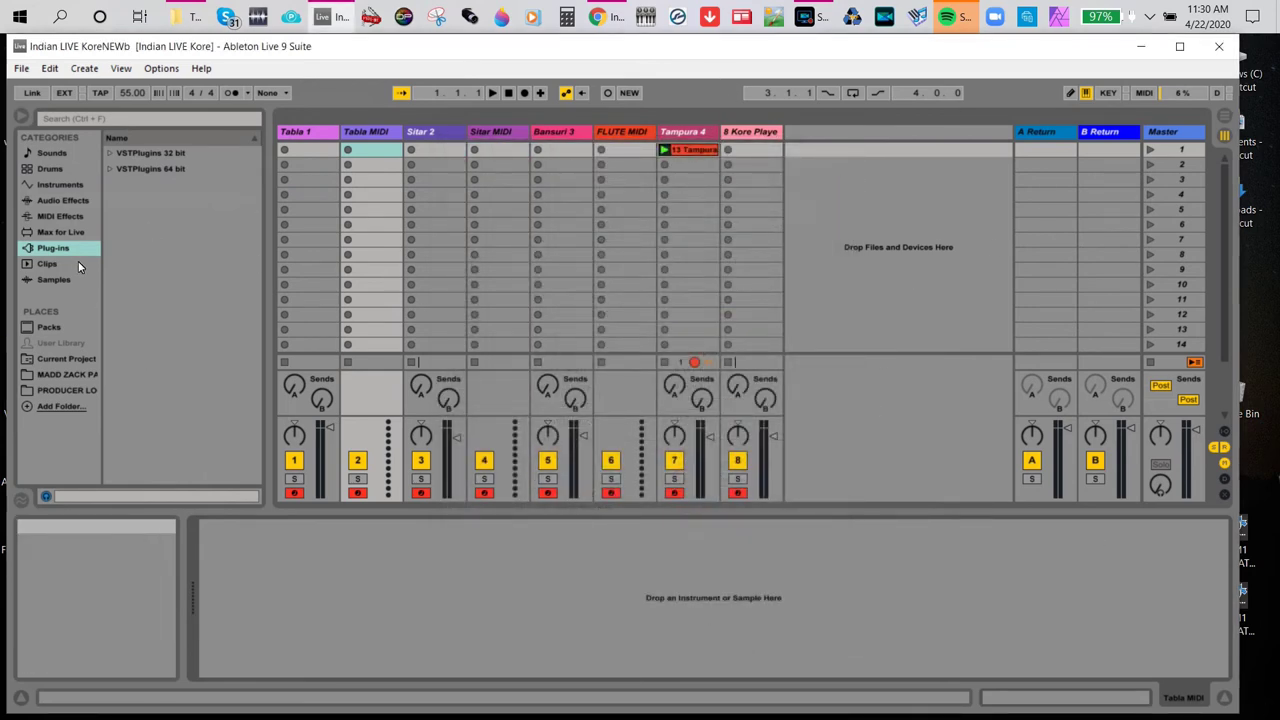
- Look through the 64-bit and 32-bit VST plug-in folders and select the 32-bit Kore Player
{"action": "left_click", "coordinate": [110, 172]}
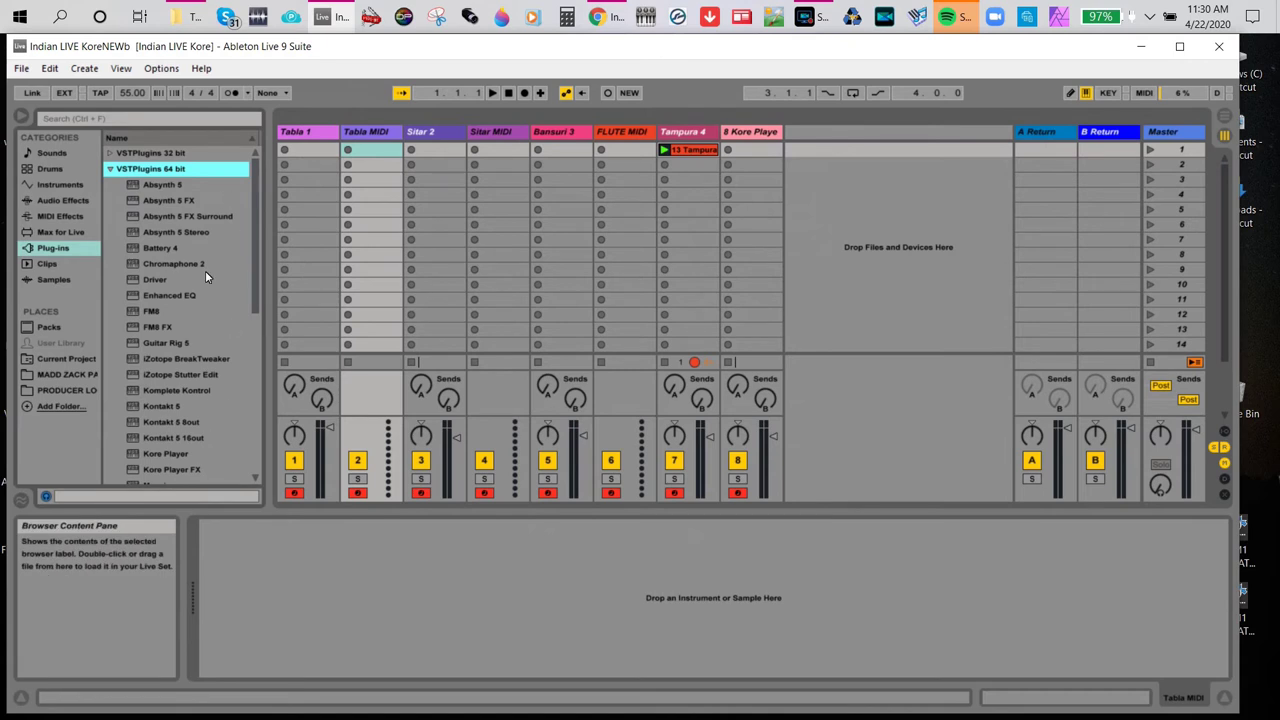
{"action": "left_click", "coordinate": [111, 171]}
{"action": "left_click", "coordinate": [110, 153]}
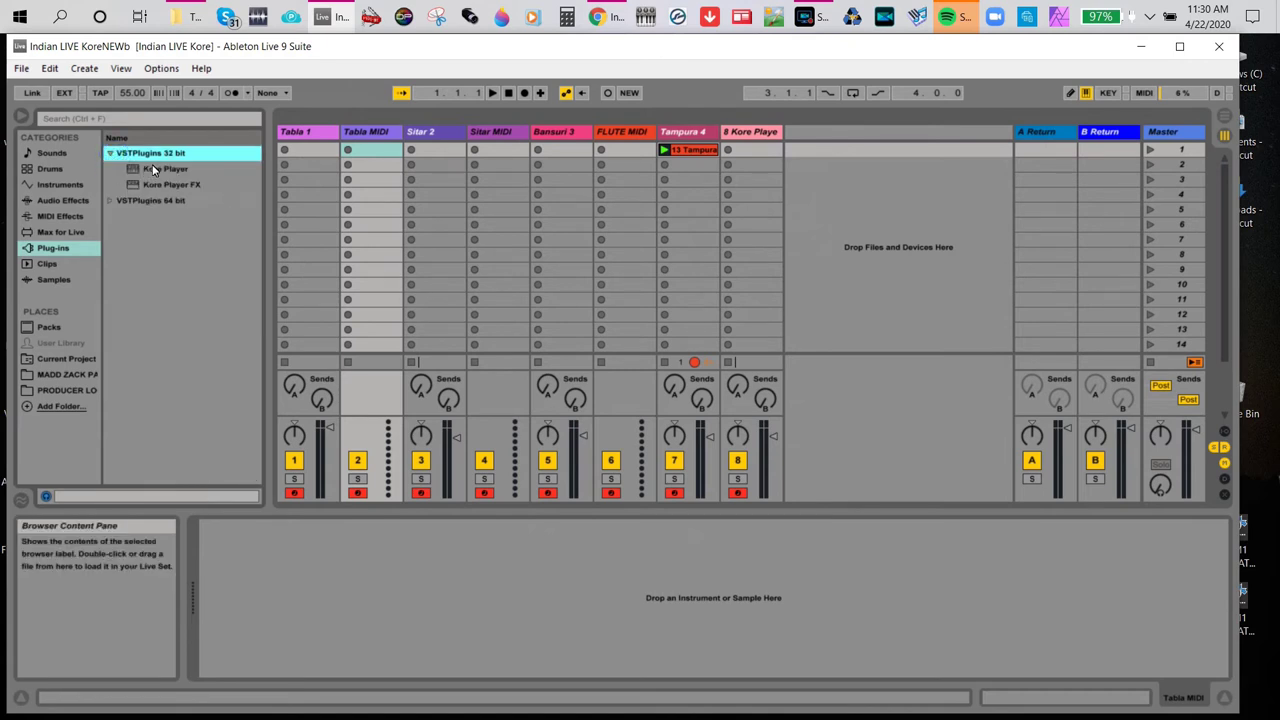
{"action": "left_click", "coordinate": [136, 170]}
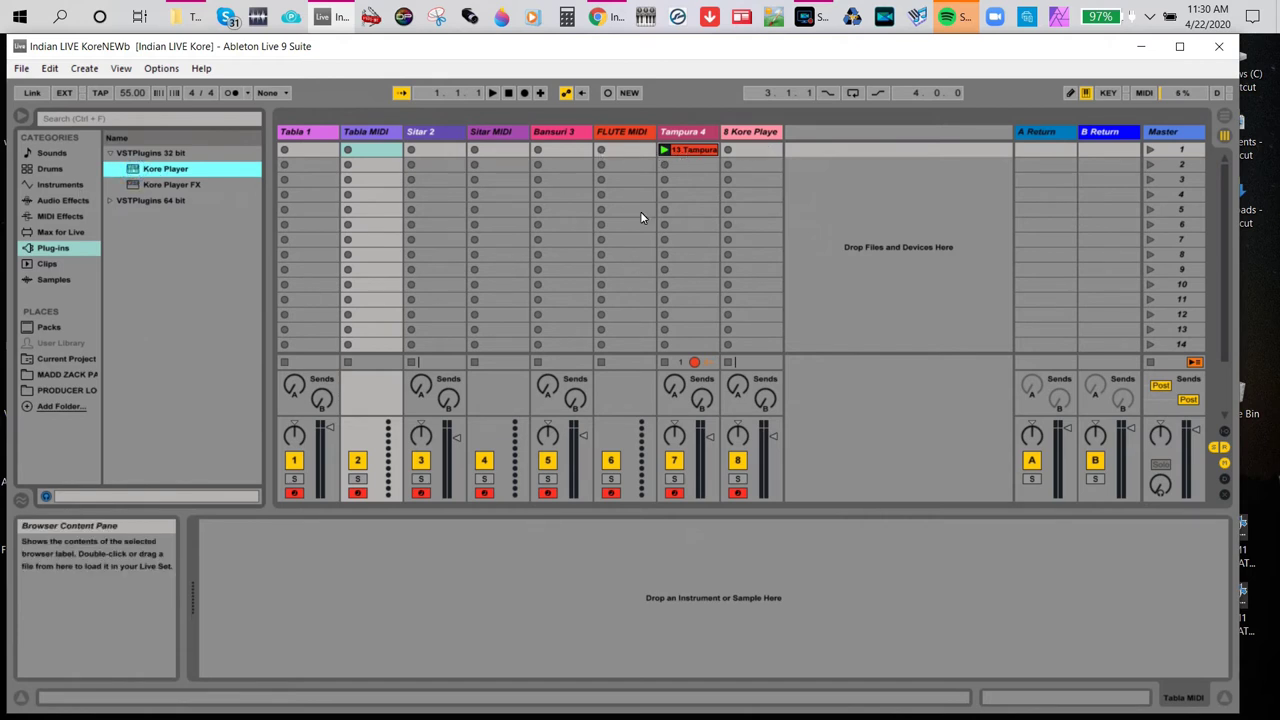
- View the Kore Player plug-in window of the 8 Kore Player track, and close it
{"action": "left_click", "coordinate": [757, 138]}
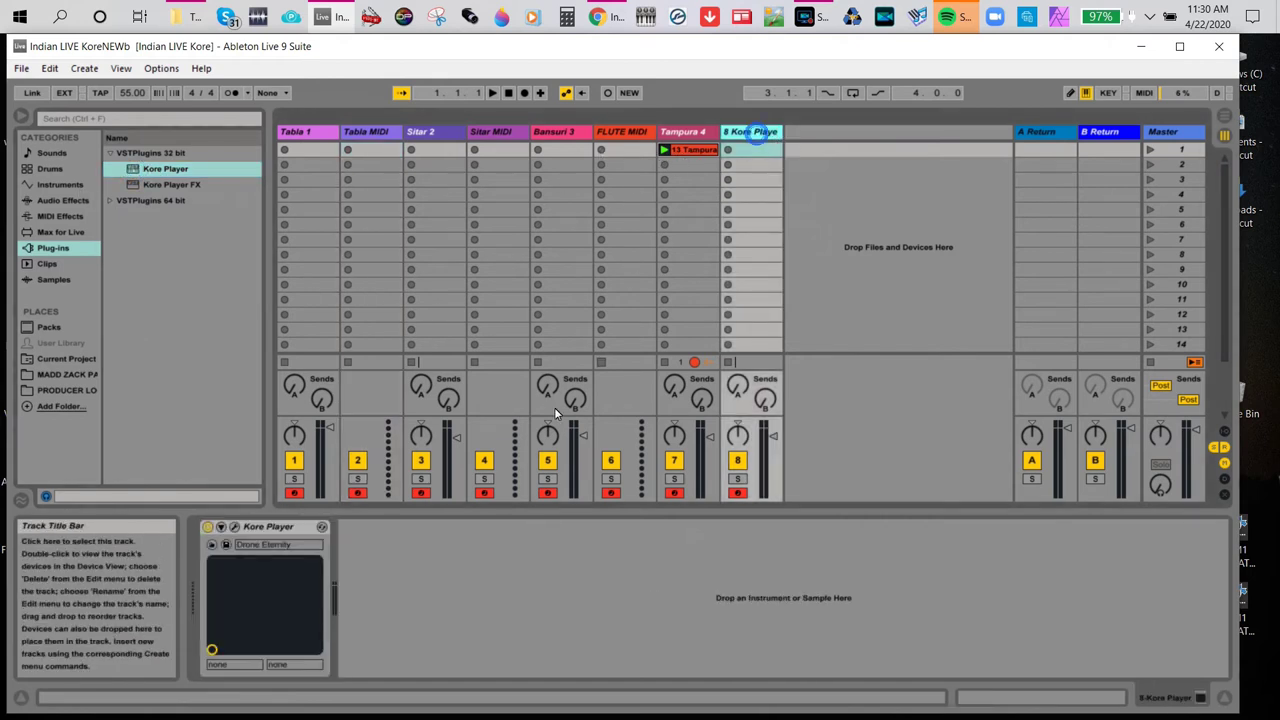
{"action": "left_click", "coordinate": [234, 527]}
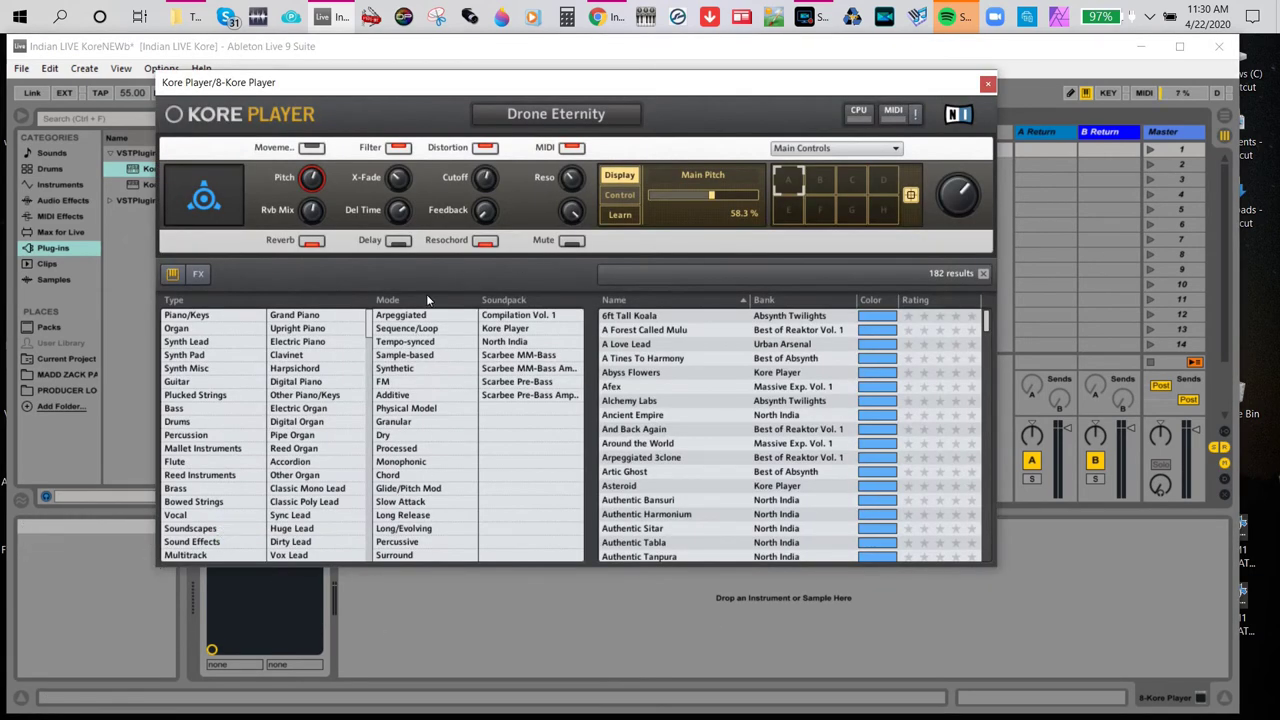
{"action": "left_click", "coordinate": [987, 83]}
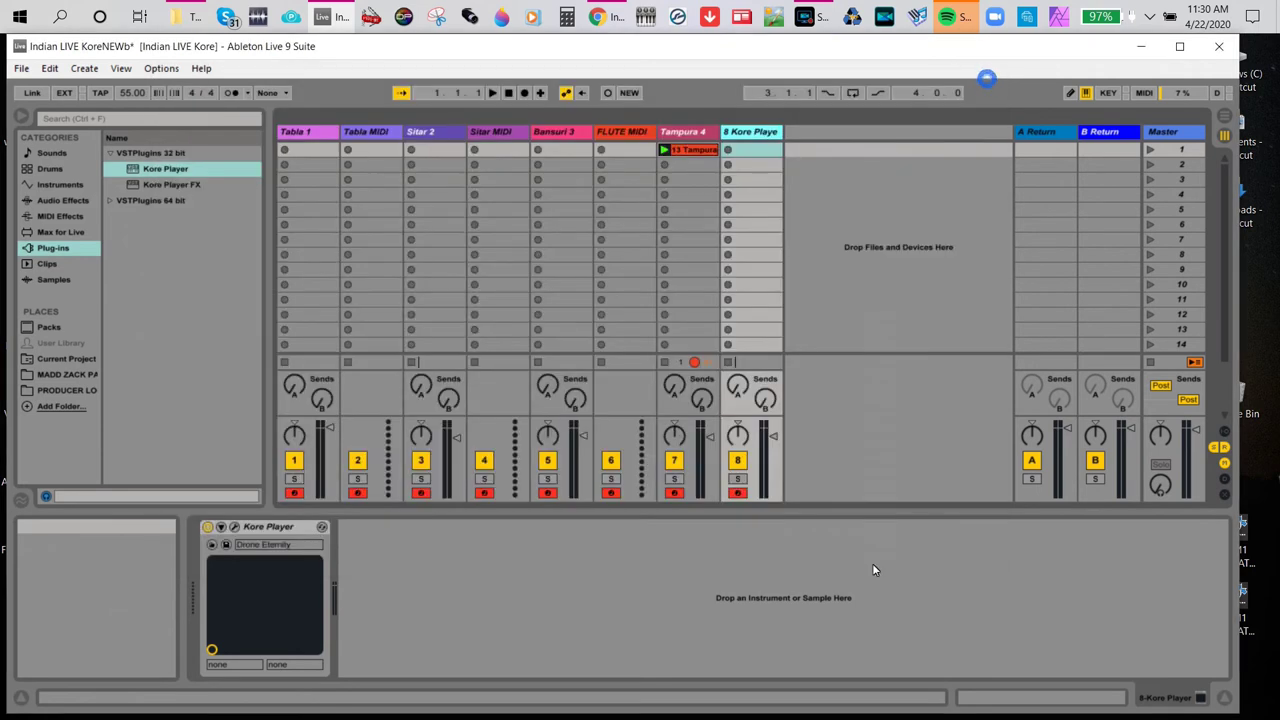
- Show the mixer's track delay, crossfader and In/Out sections, and slightly lower the Bansuri 3 track's volume
{"action": "left_click", "coordinate": [1227, 497]}
{"action": "left_click", "coordinate": [1226, 431]}
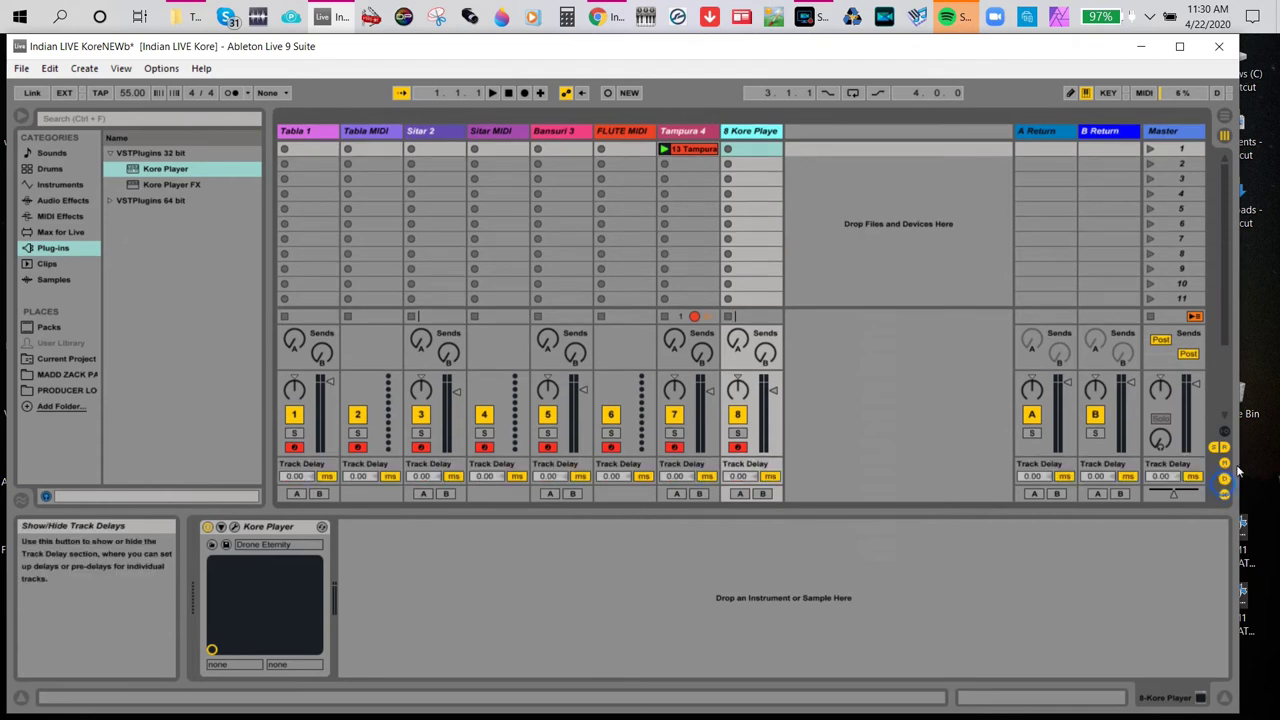
{"action": "left_click", "coordinate": [1225, 431]}
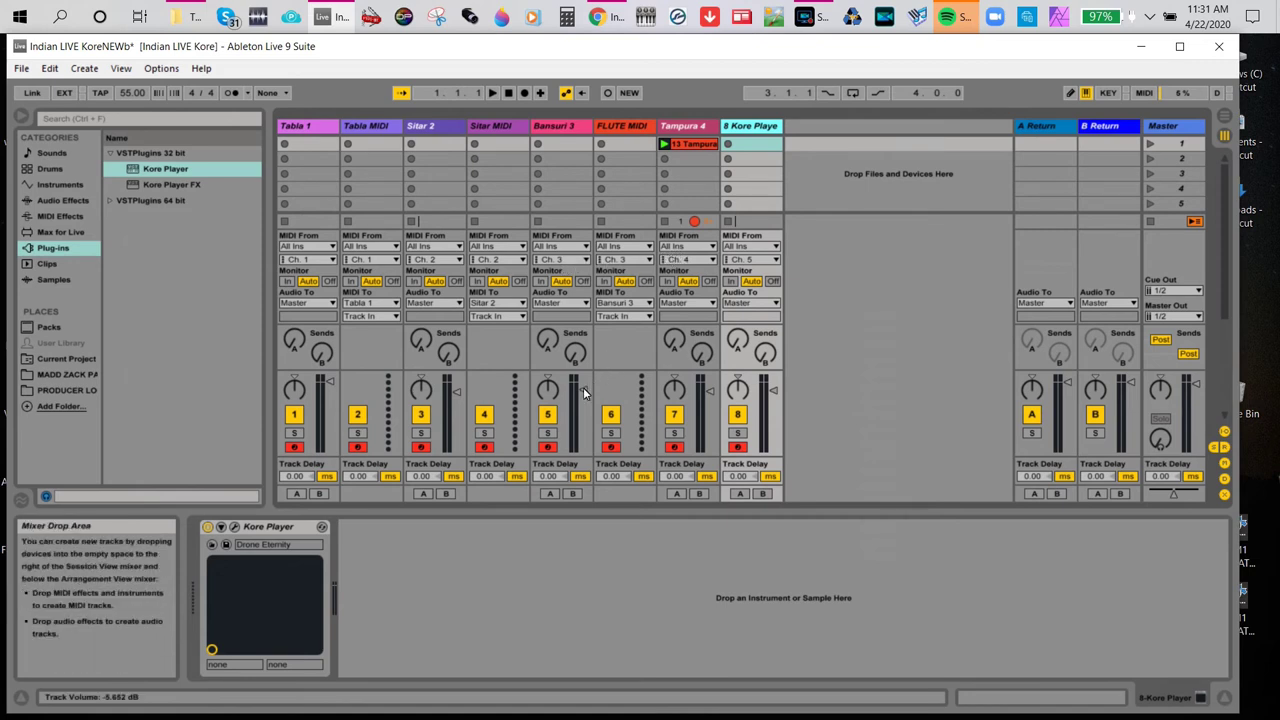
{"action": "left_click_drag", "start_coordinate": [579, 389], "coordinate": [580, 396]}
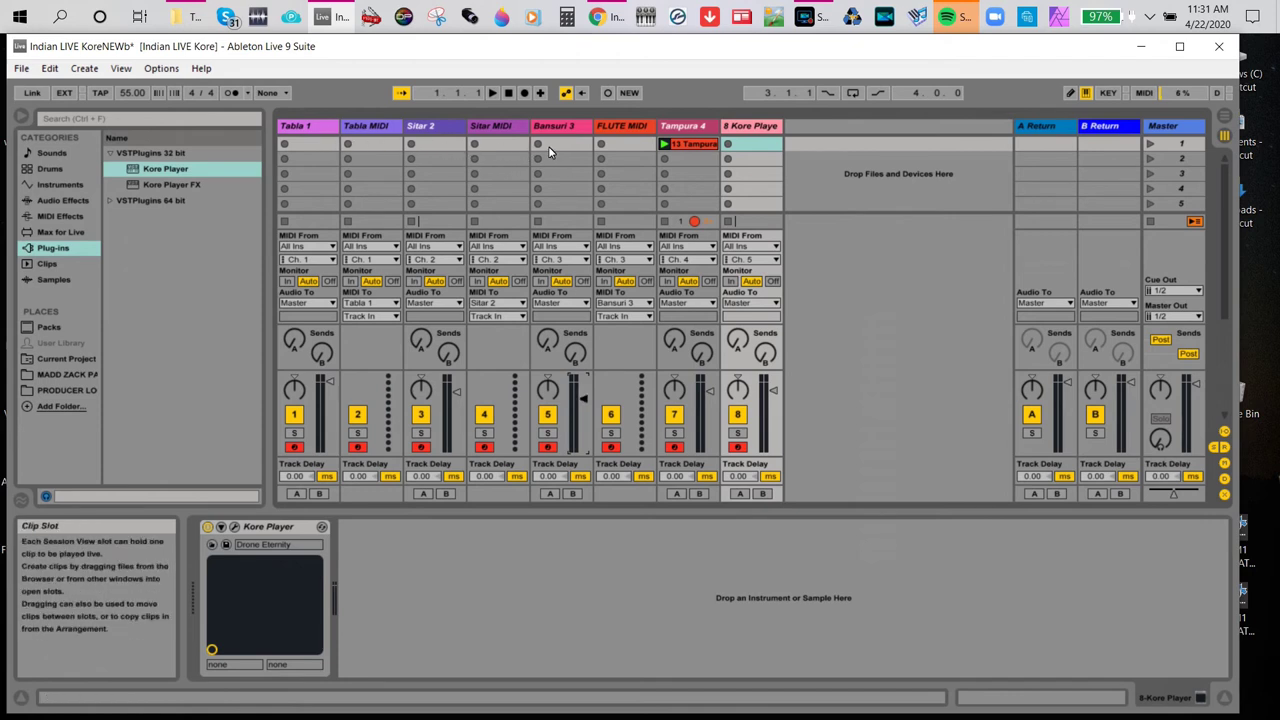
- Open the Tampura 4 track's clip notes, and inspect the clip slot assignments in MIDI map mode
{"action": "double_click", "coordinate": [687, 147]}
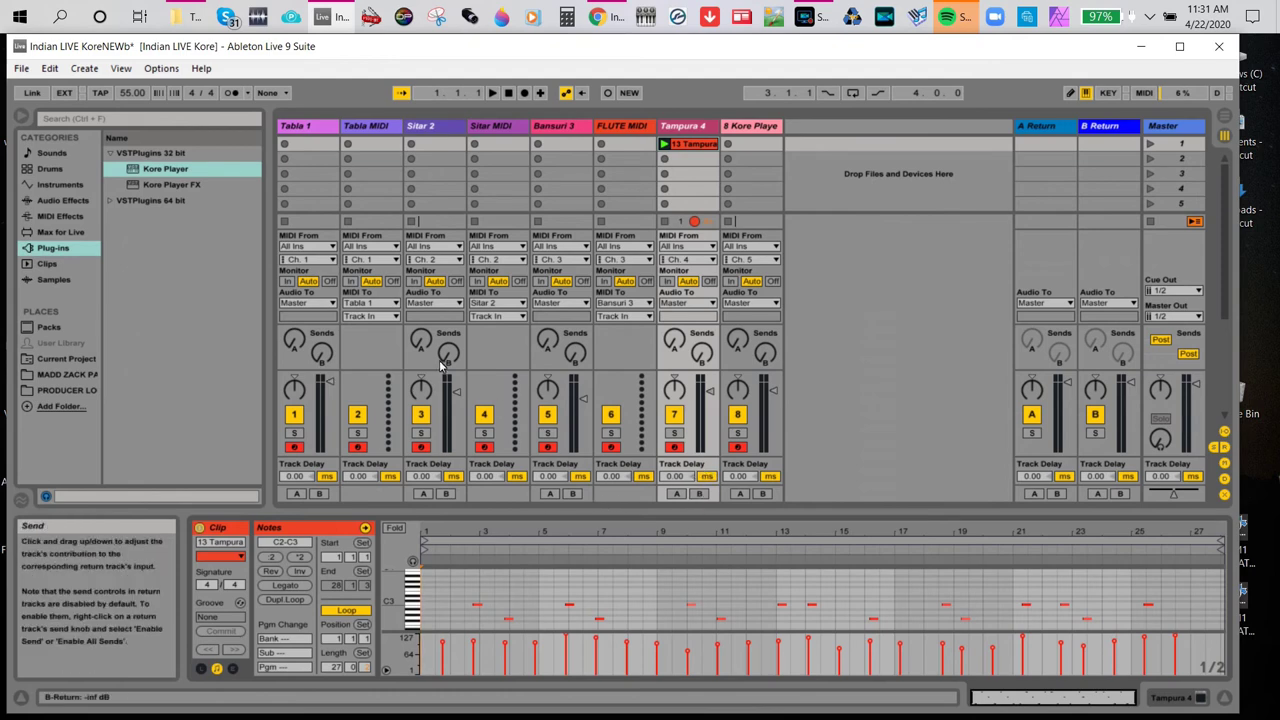
{"action": "left_click", "coordinate": [1148, 93]}
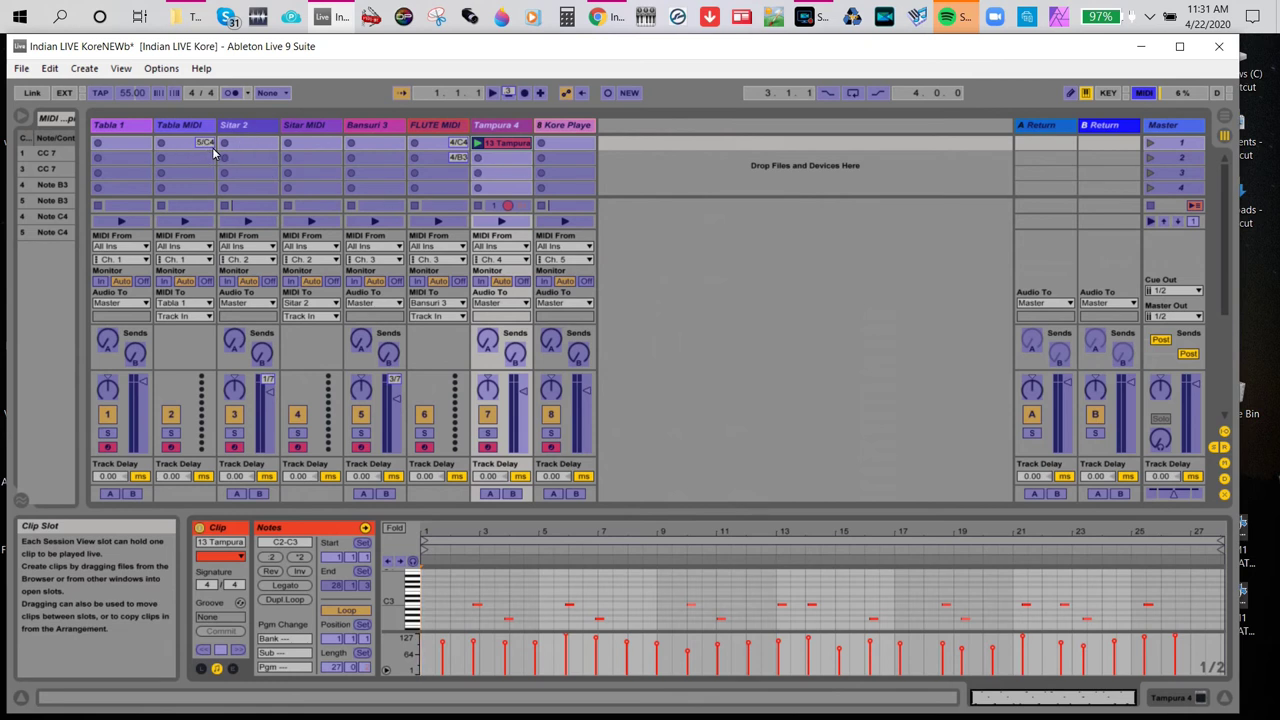
{"action": "left_click", "coordinate": [455, 158]}
{"action": "left_click", "coordinate": [1144, 92]}
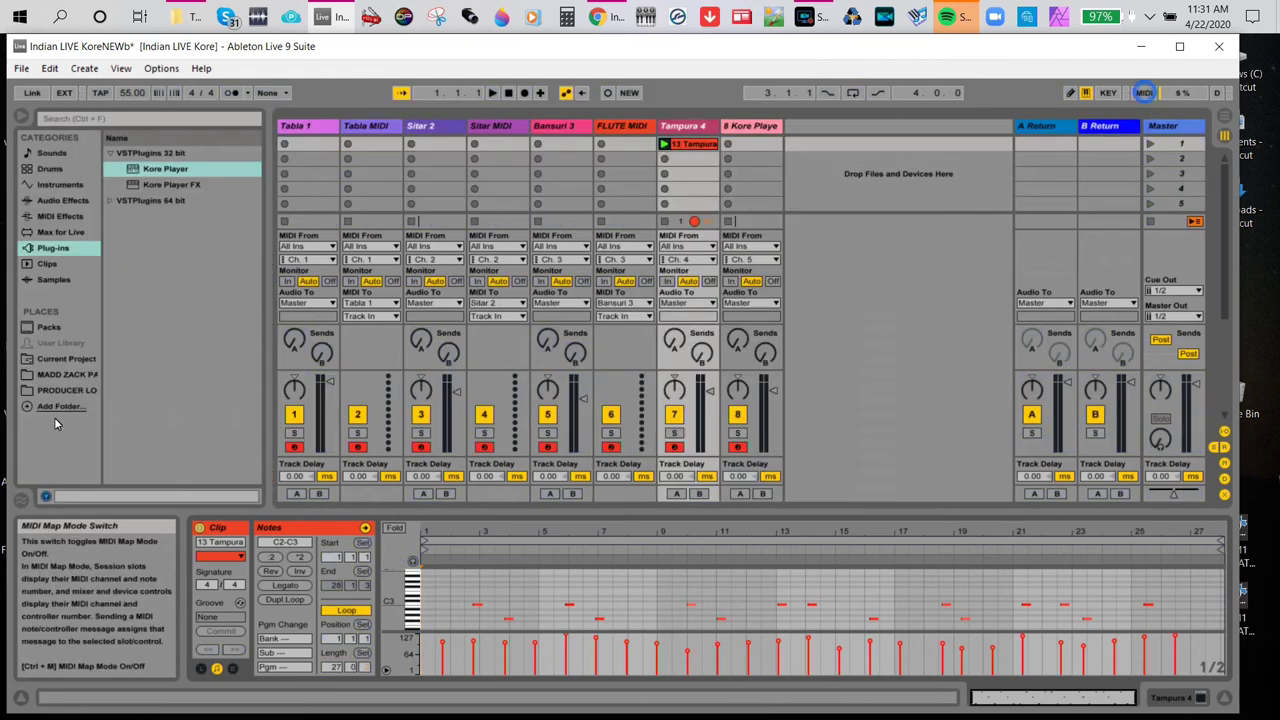
- Record a short clip in the first slot of the Tabla MIDI track and stop playback
{"action": "left_click", "coordinate": [345, 145]}
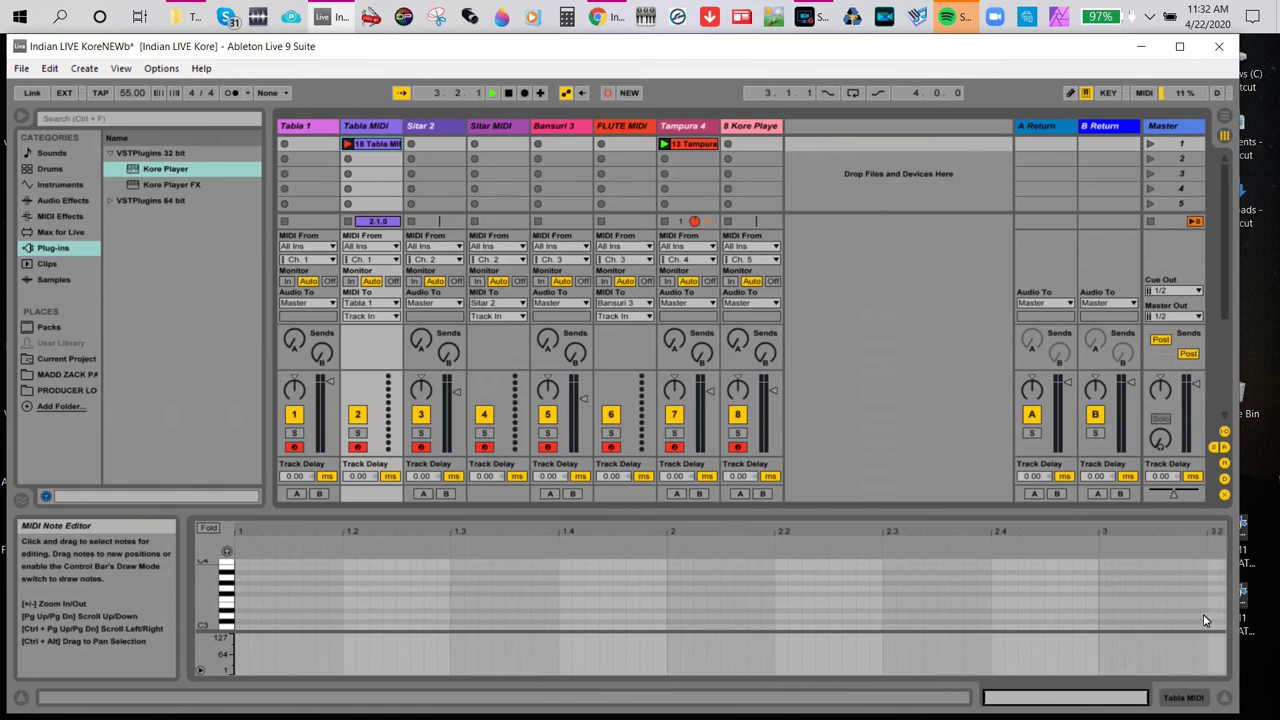
{"action": "left_click", "coordinate": [507, 93]}
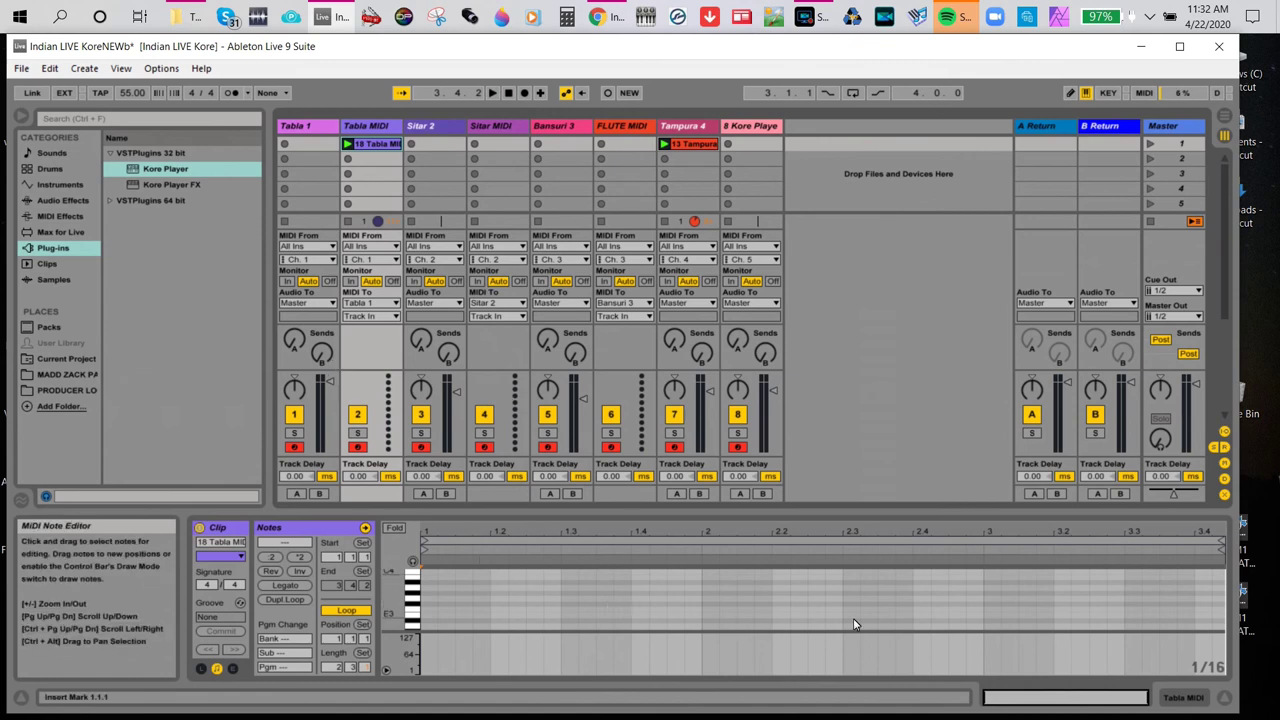
- Select the Tampura 4 track's clip and switch from its notes to the track's device chain
{"action": "left_click", "coordinate": [676, 145]}
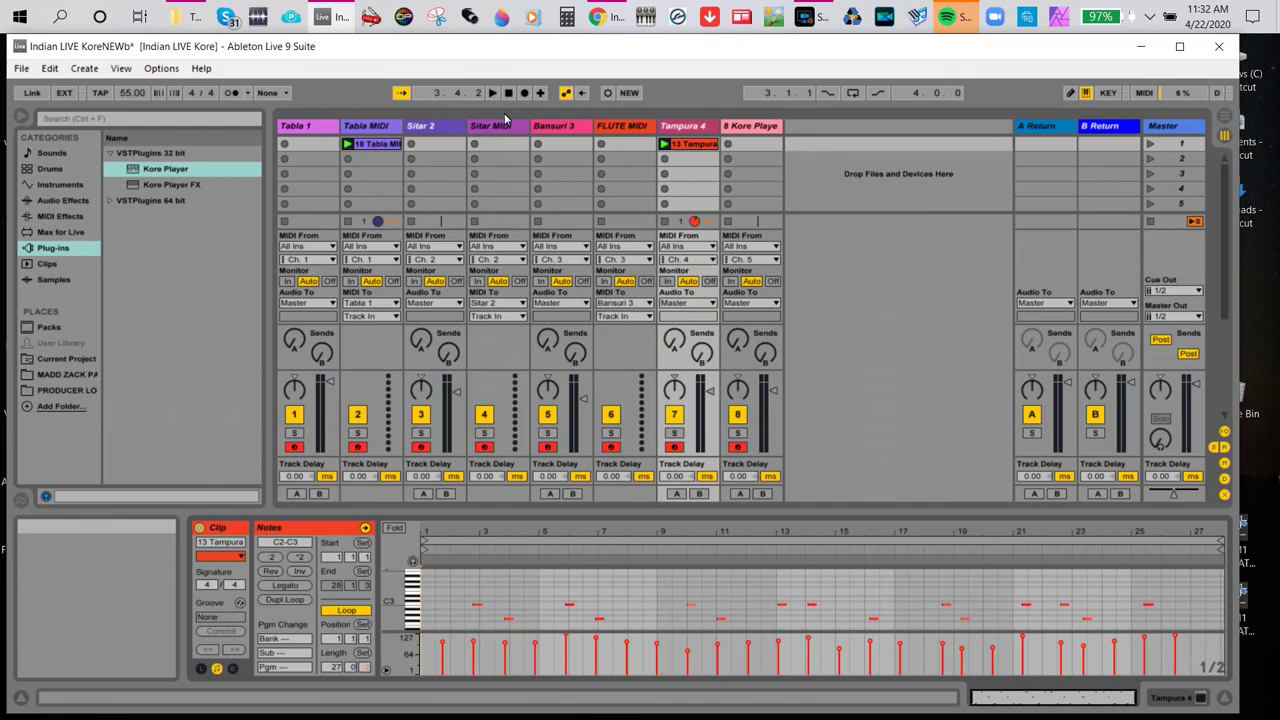
{"action": "key", "text": "shift+Tab"}
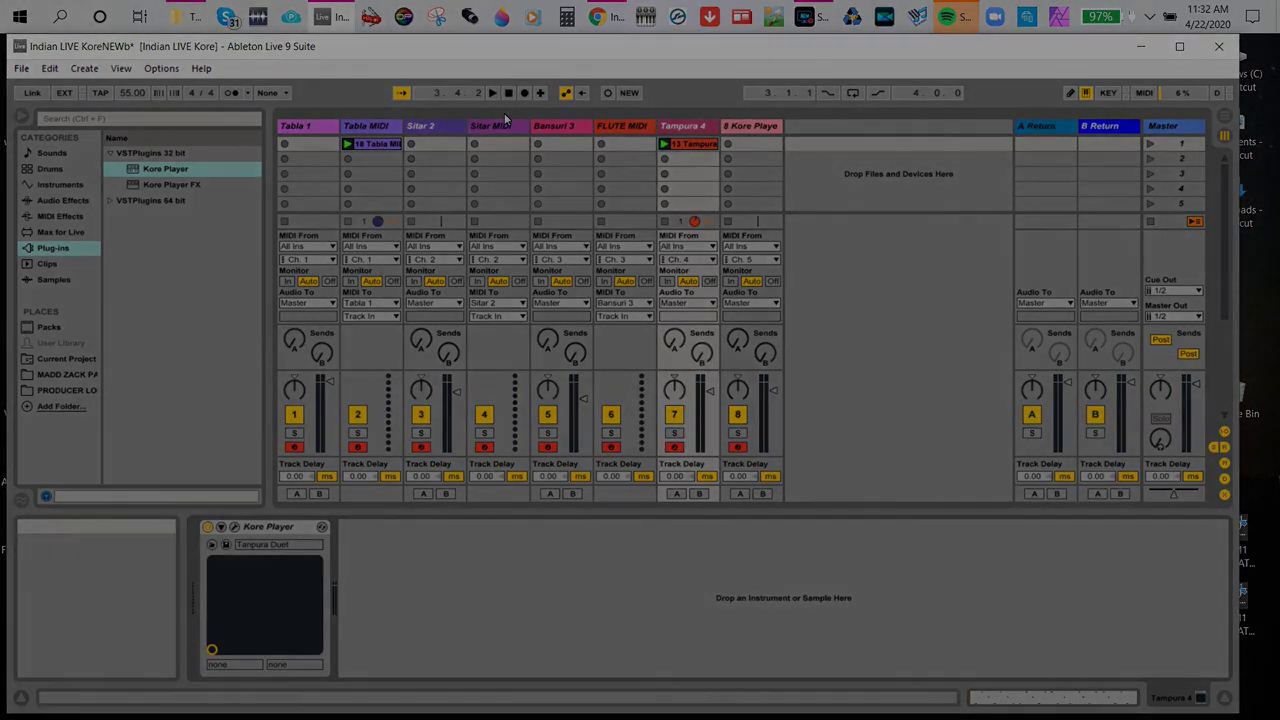